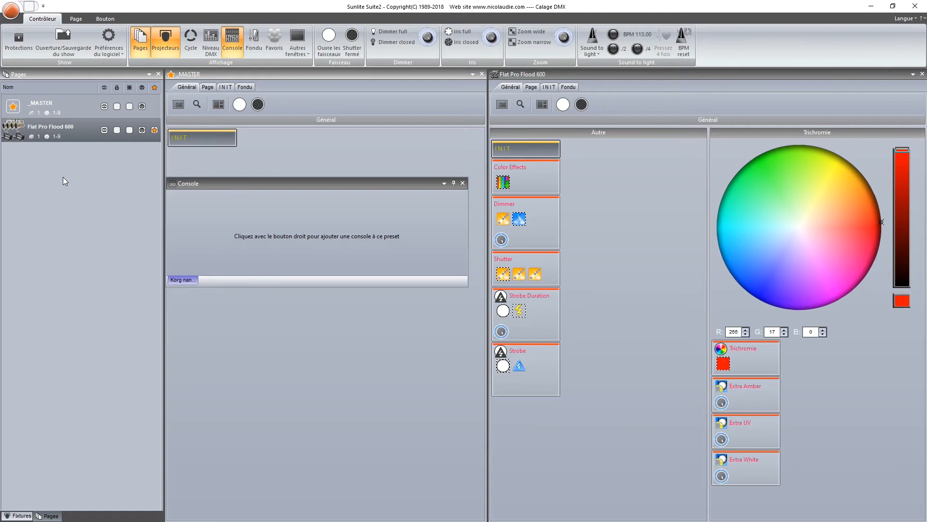
Select nanoKONTROL2 as the MIDI input device in the software preferences, review the MIDI output settings and confirm.
{"action": "left_click", "coordinate": [10, 14]}
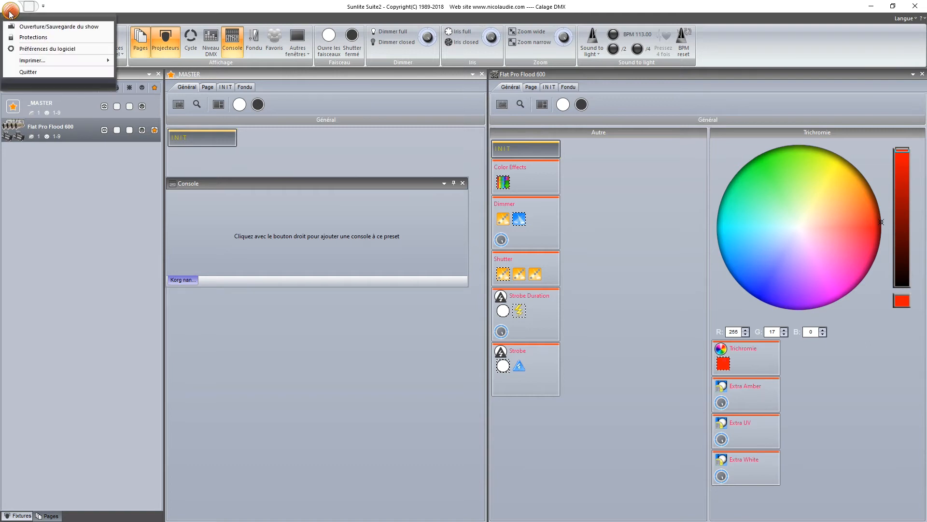
{"action": "left_click", "coordinate": [23, 49]}
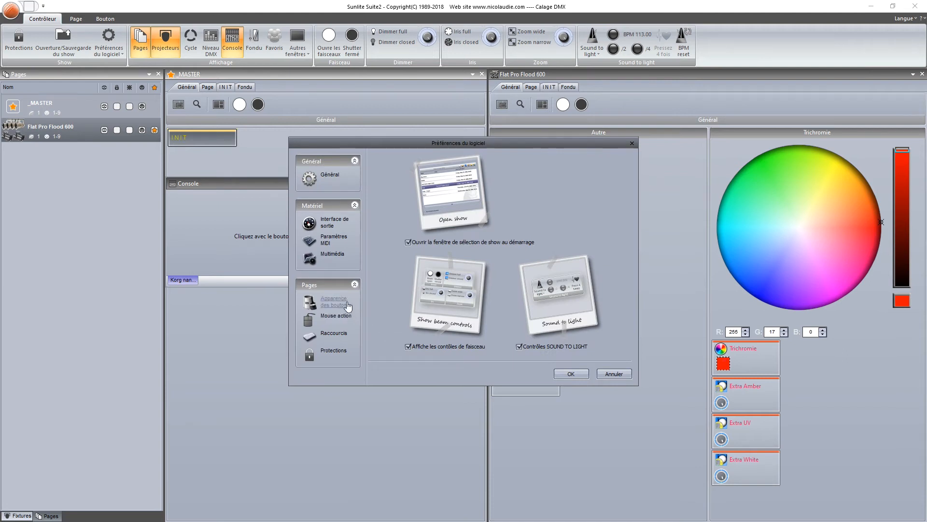
{"action": "left_click", "coordinate": [329, 247]}
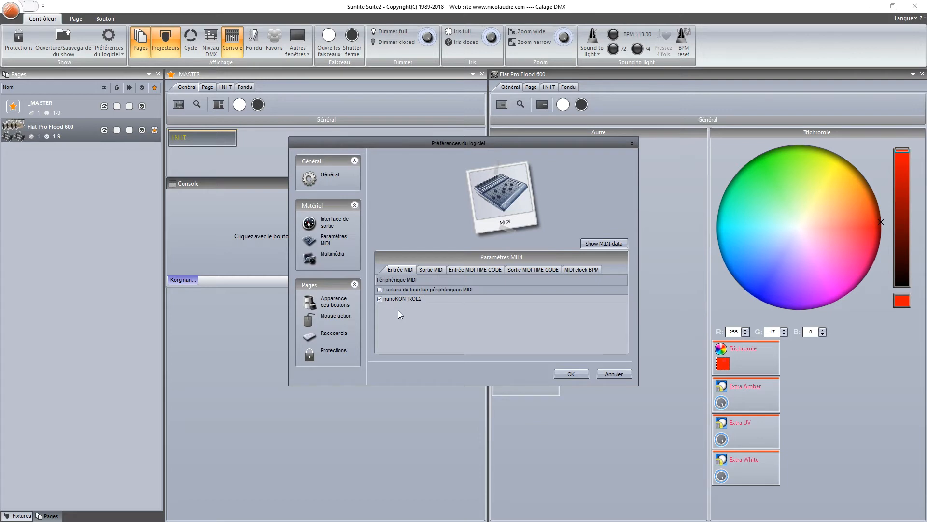
{"action": "left_click", "coordinate": [380, 299]}
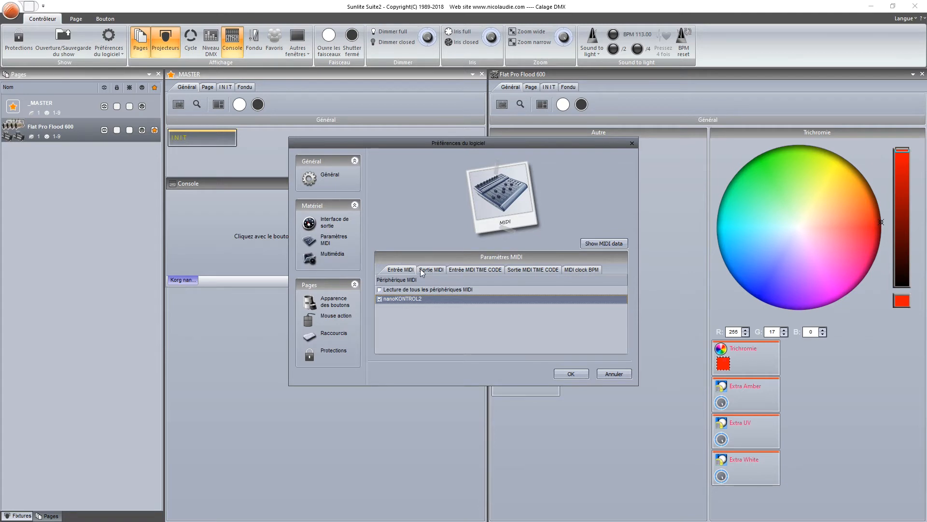
{"action": "left_click", "coordinate": [404, 268]}
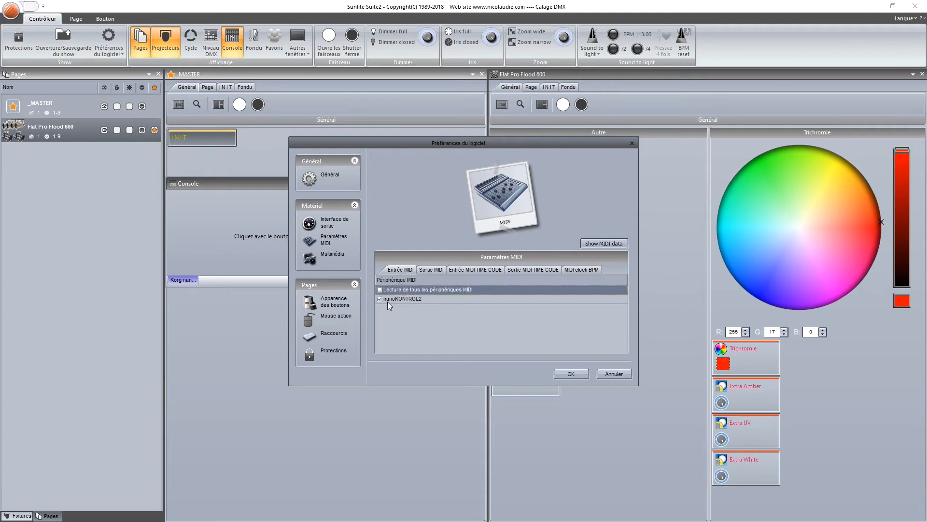
{"action": "left_click", "coordinate": [431, 268]}
{"action": "left_click", "coordinate": [575, 372]}
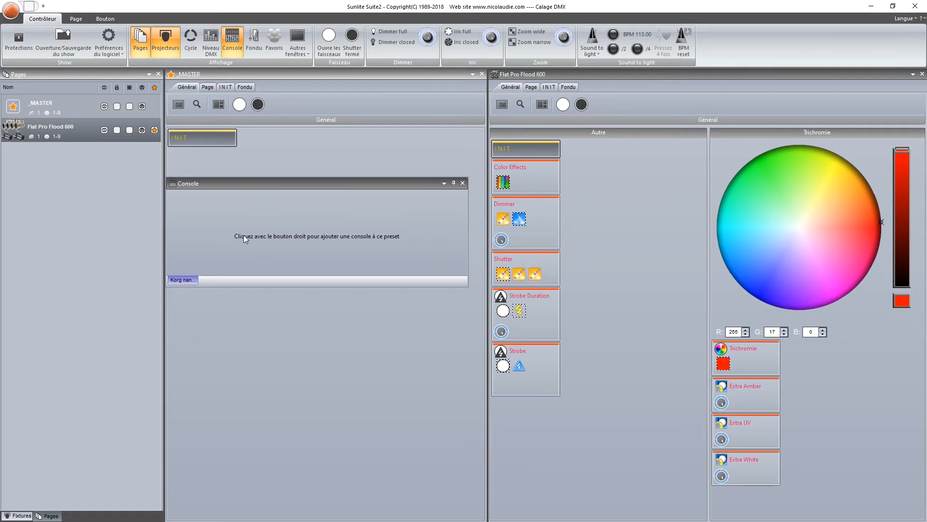
Add the Korg nano kontrol2 console to the preset, destroying the commands already assigned to it.
{"action": "right_click", "coordinate": [209, 204]}
{"action": "mouse_move", "coordinate": [218, 211]}
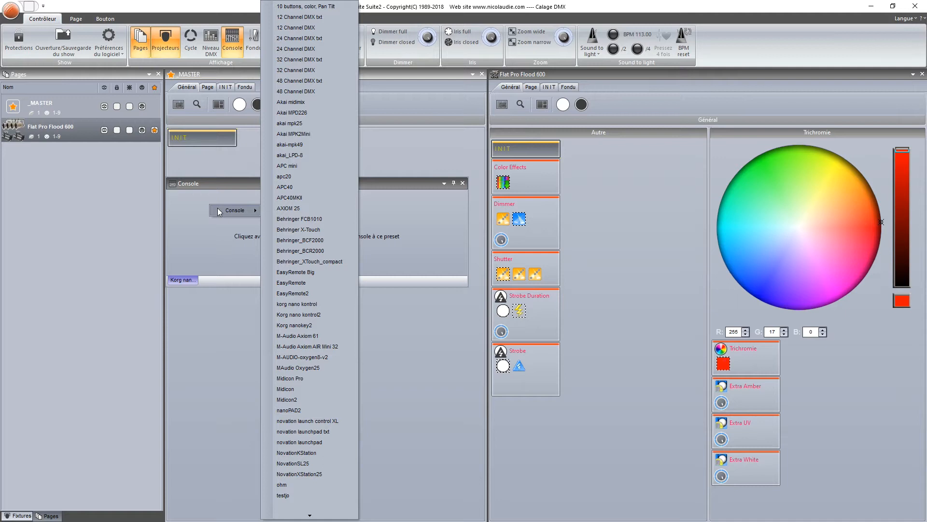
{"action": "left_click", "coordinate": [296, 315]}
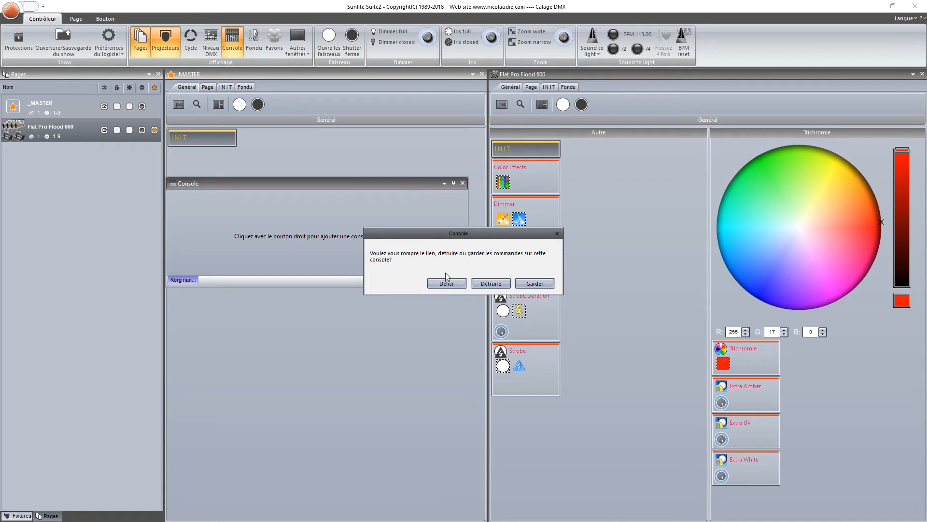
{"action": "left_click", "coordinate": [491, 283]}
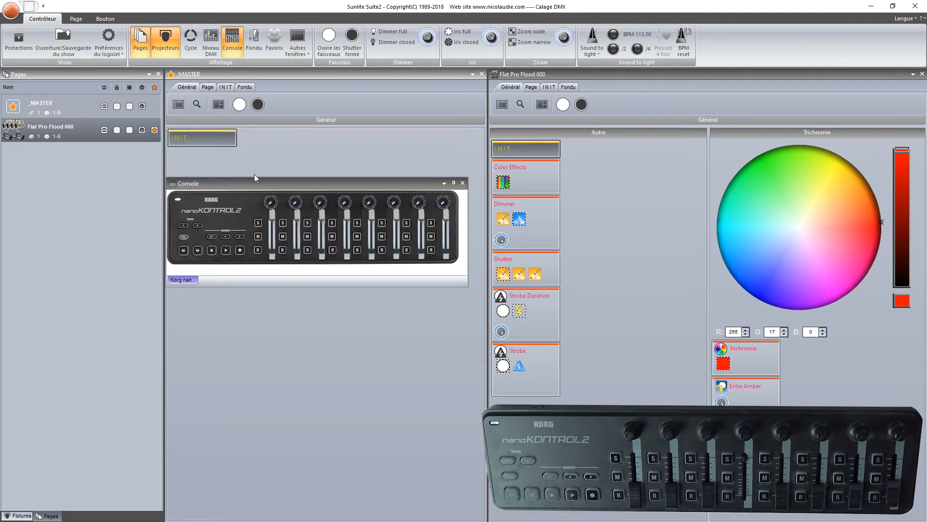
Run the automatic MIDI setup for the first fader of the on-screen console using the matching hardware fader.
{"action": "right_click", "coordinate": [271, 250]}
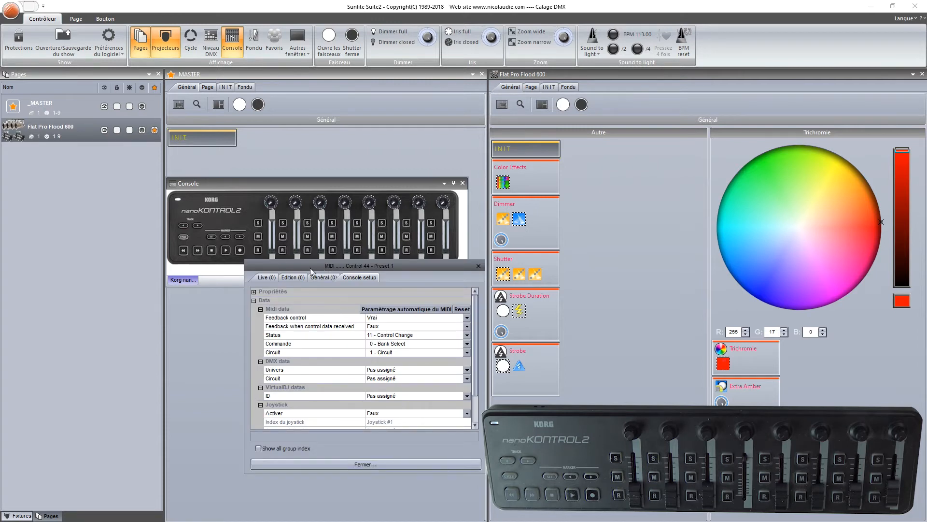
{"action": "left_click", "coordinate": [271, 276]}
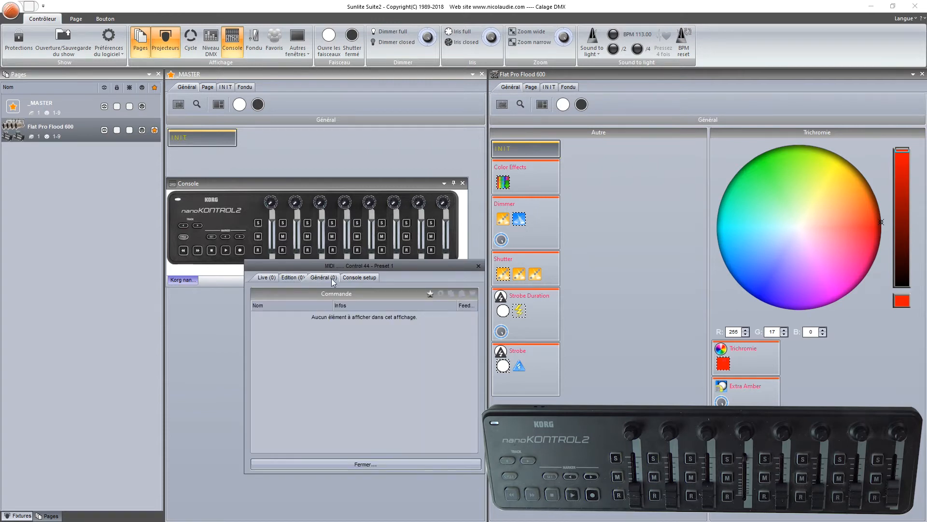
{"action": "left_click", "coordinate": [355, 279]}
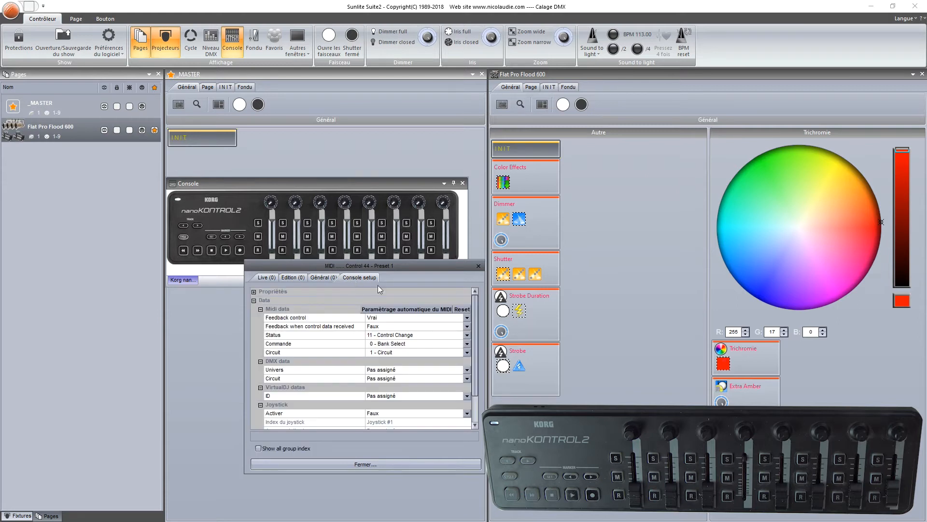
{"action": "left_click", "coordinate": [422, 309]}
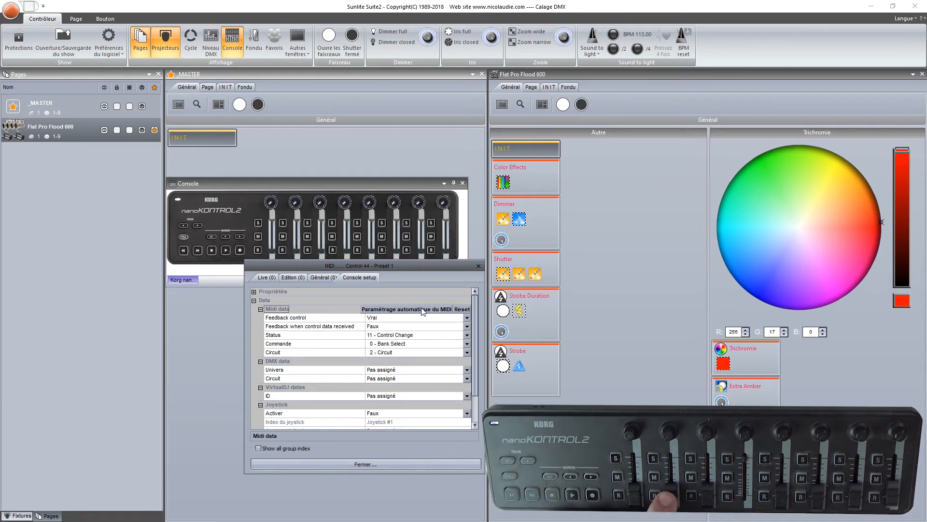
{"action": "left_click", "coordinate": [477, 266]}
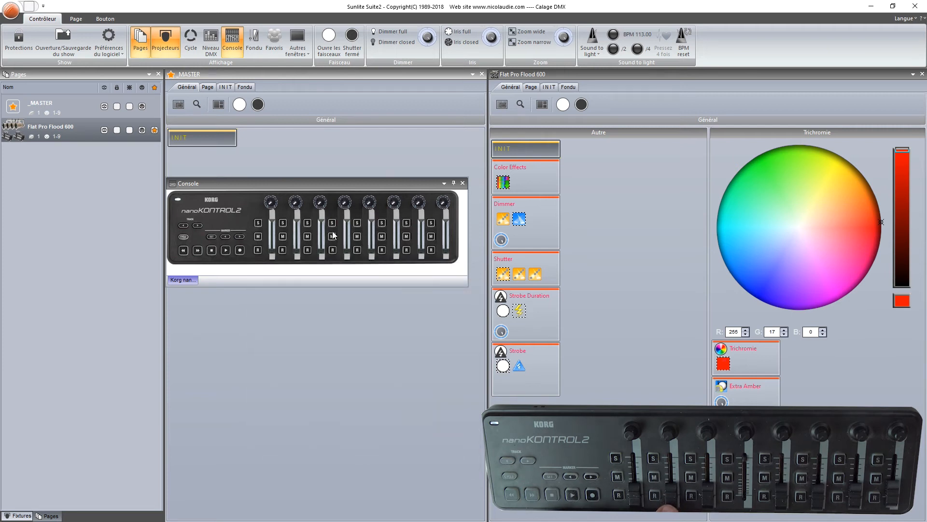
Run the automatic MIDI setup for the console's second and third faders.
{"action": "left_click", "coordinate": [297, 255]}
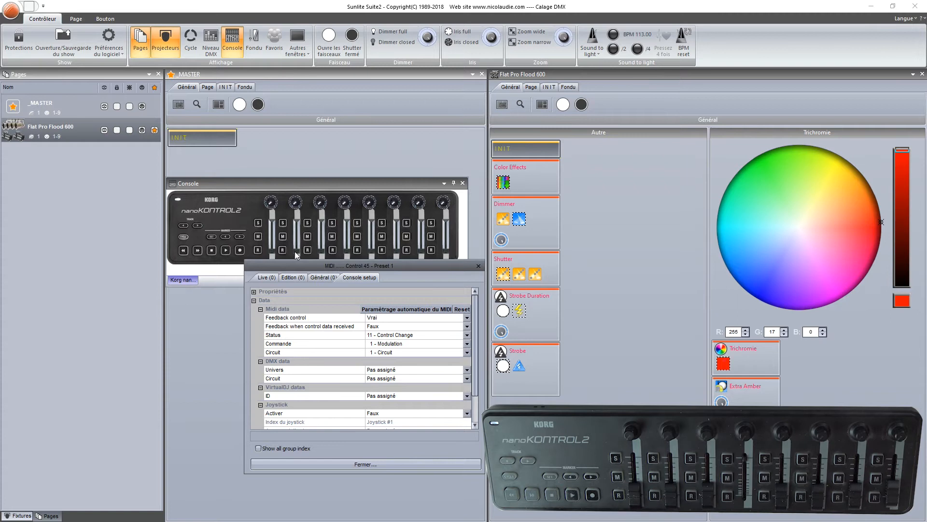
{"action": "left_click", "coordinate": [380, 308]}
{"action": "left_click", "coordinate": [478, 265]}
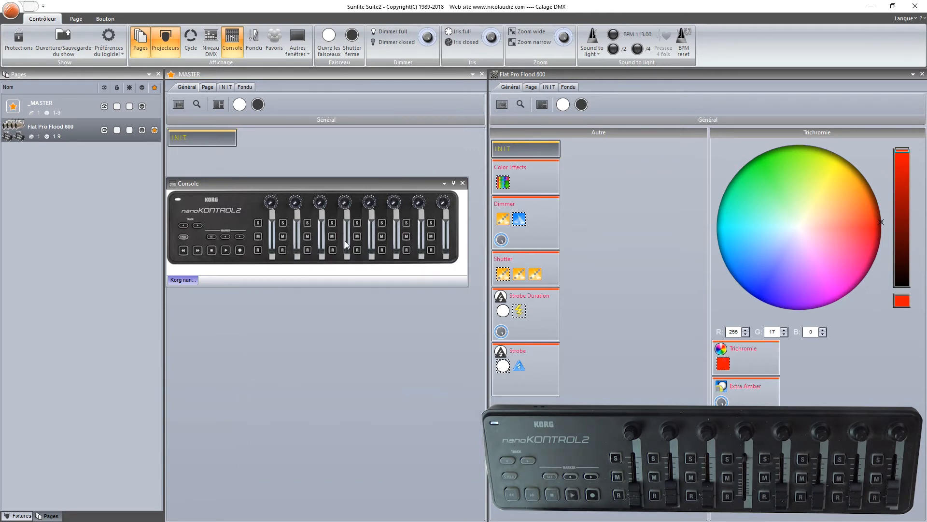
{"action": "left_click", "coordinate": [321, 251]}
{"action": "left_click", "coordinate": [391, 305]}
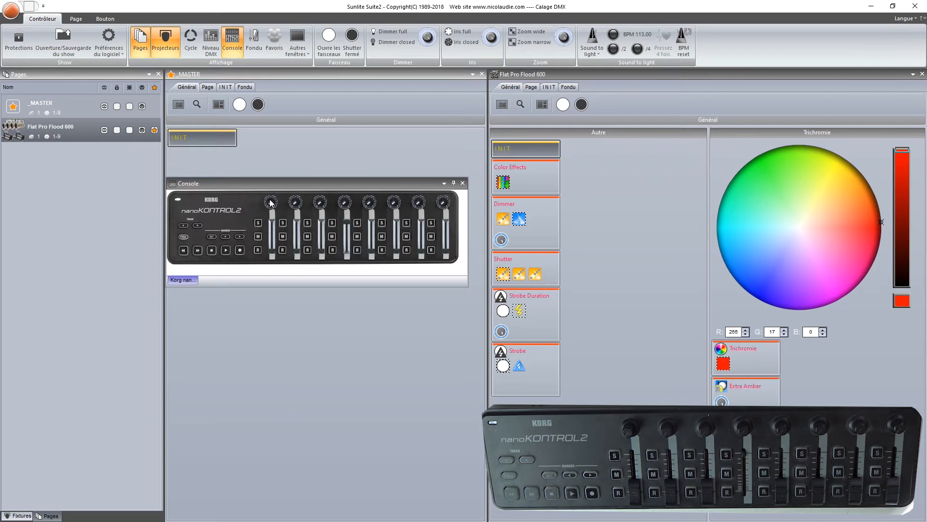
Link the activation of the _MASTER page's INIT button to the console's stop button and select the Scène button for testing it.
{"action": "left_click_drag", "start_coordinate": [277, 187], "coordinate": [394, 312]}
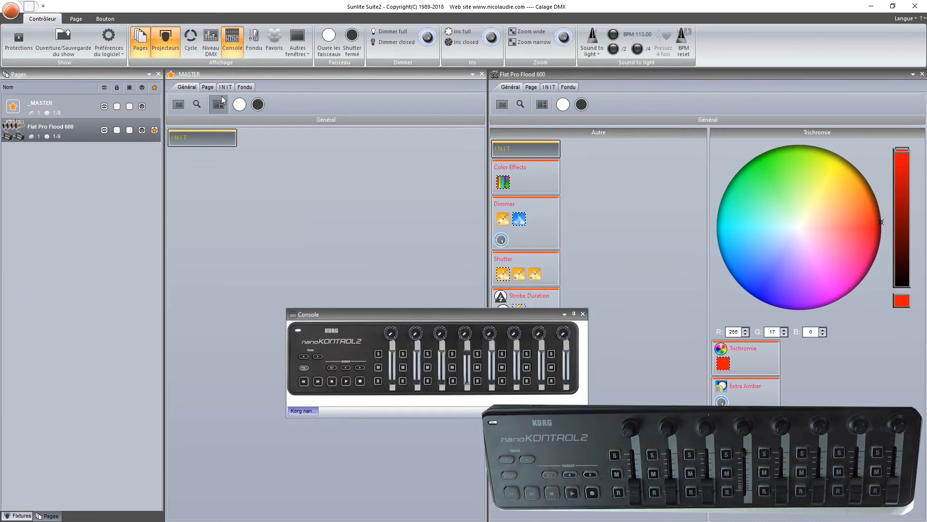
{"action": "left_click_drag", "start_coordinate": [332, 314], "coordinate": [533, 226]}
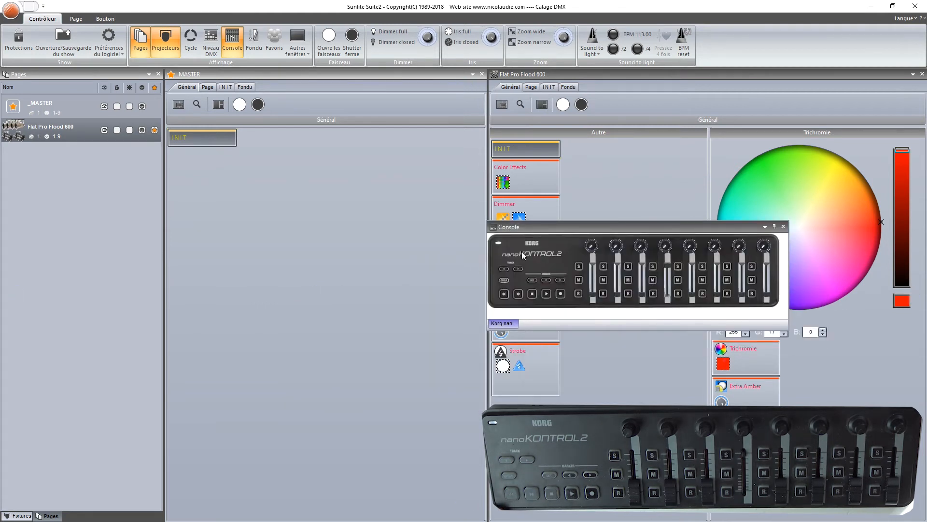
{"action": "left_click_drag", "start_coordinate": [530, 231], "coordinate": [449, 228]}
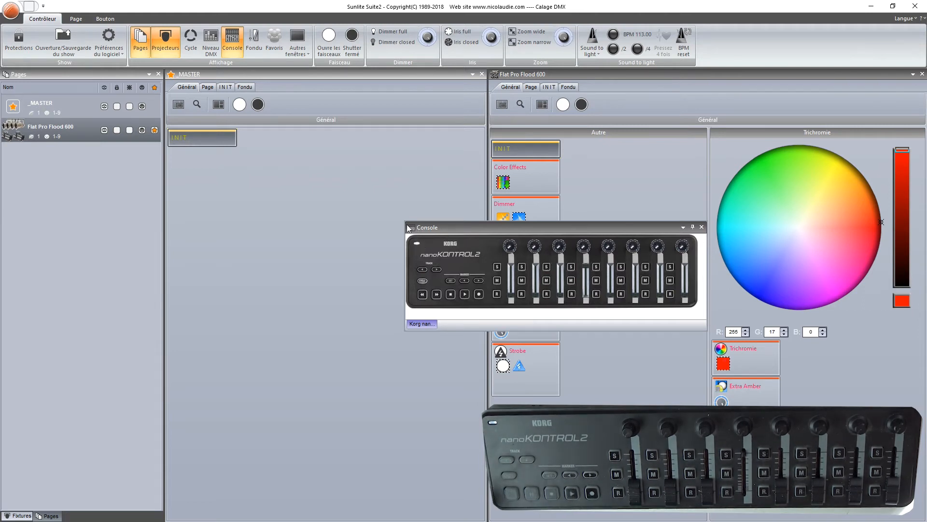
{"action": "left_click", "coordinate": [198, 139]}
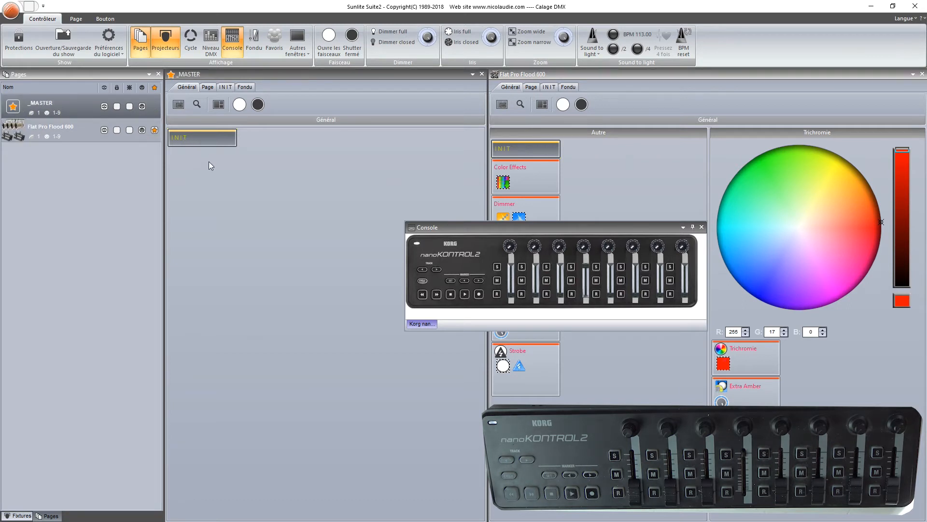
{"action": "right_click", "coordinate": [201, 133]}
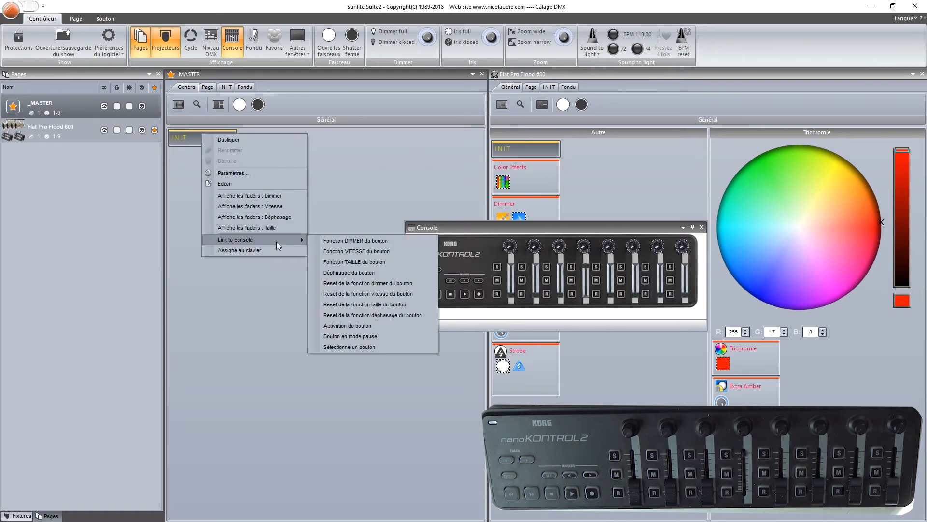
{"action": "mouse_move", "coordinate": [301, 239]}
{"action": "left_click", "coordinate": [369, 324]}
{"action": "left_click", "coordinate": [451, 294]}
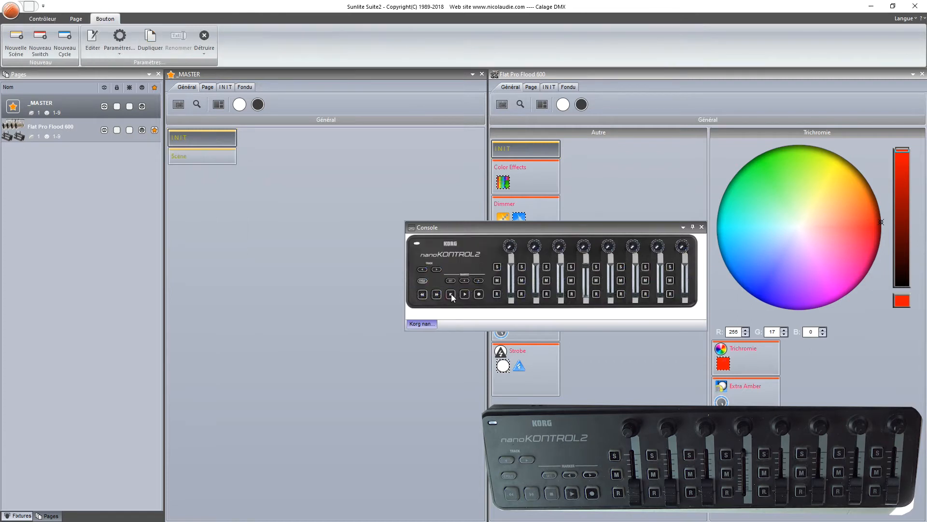
{"action": "left_click", "coordinate": [232, 159]}
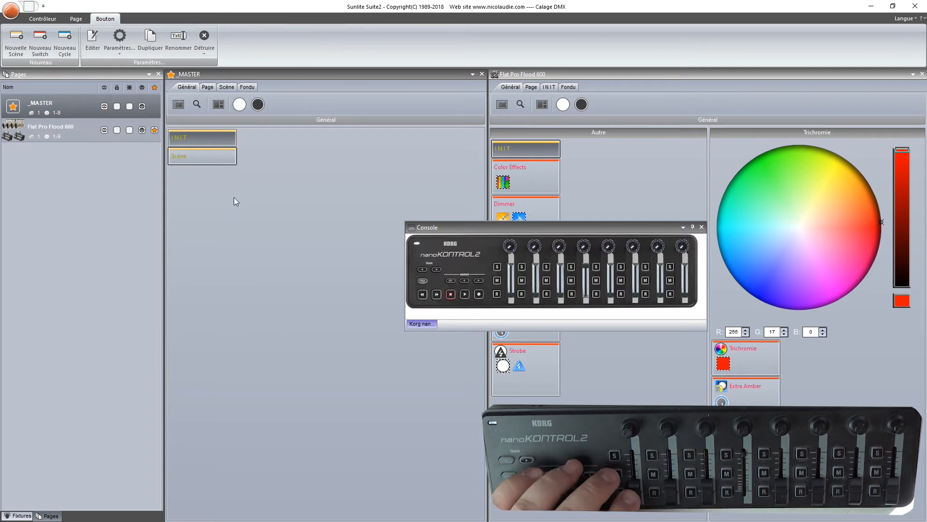
Activate the second Strobe preset of the Flat Pro Flood 600 and start linking its dimmer function to the console.
{"action": "left_click_drag", "start_coordinate": [500, 227], "coordinate": [233, 218]}
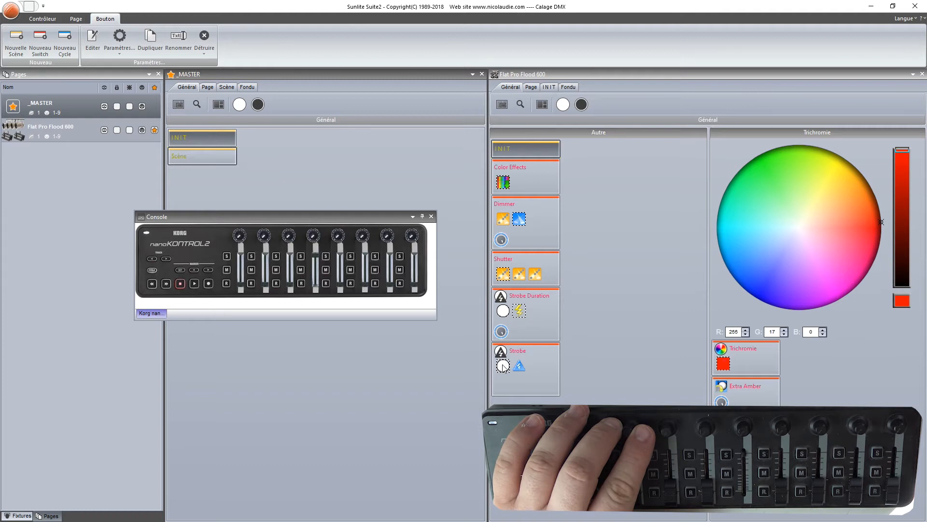
{"action": "left_click", "coordinate": [519, 366]}
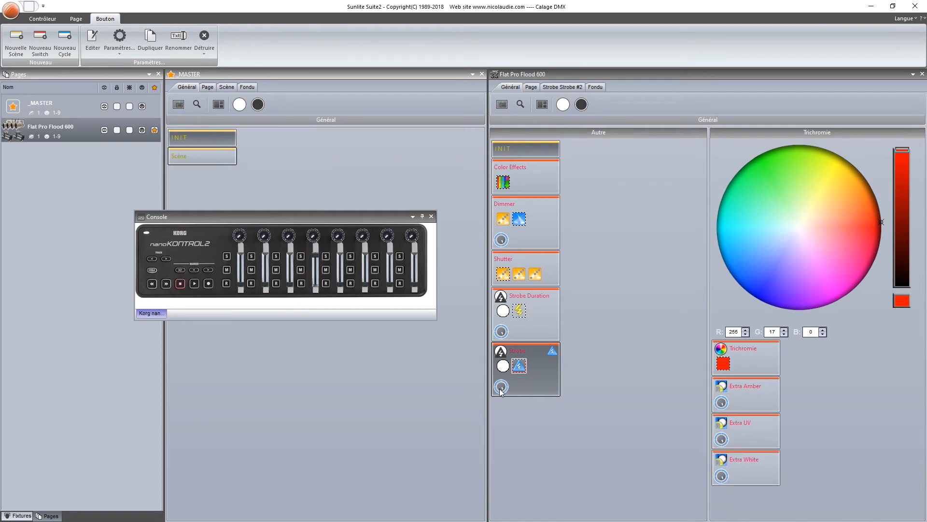
{"action": "mouse_move", "coordinate": [501, 393]}
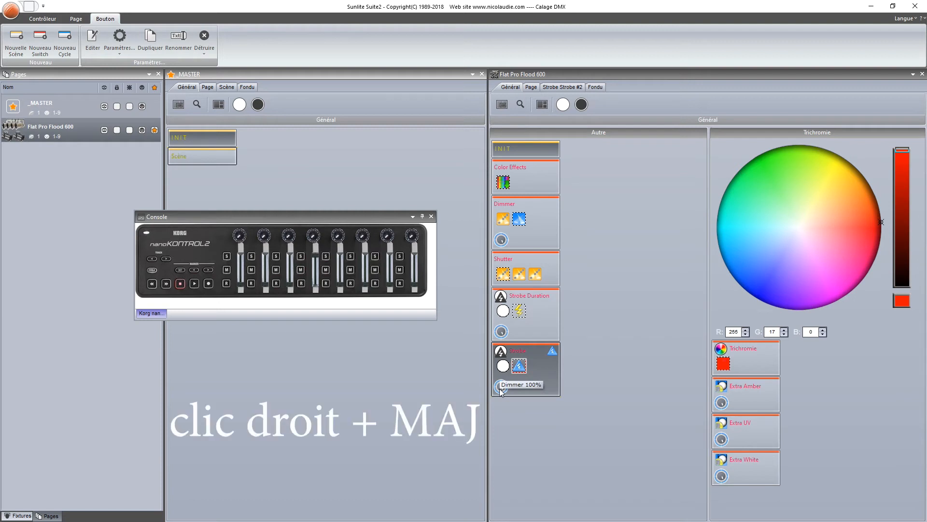
{"action": "right_click", "coordinate": [502, 390], "text": "shift"}
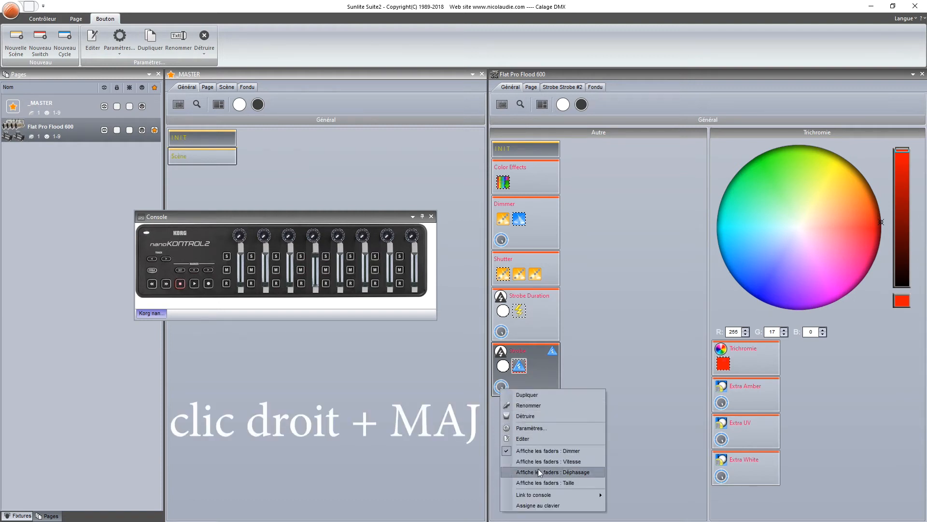
{"action": "mouse_move", "coordinate": [549, 494]}
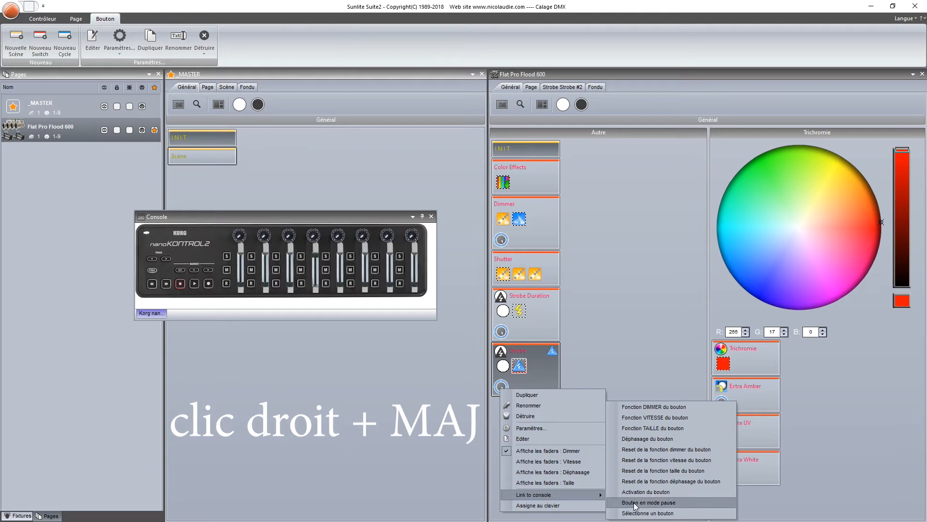
{"action": "left_click", "coordinate": [666, 407]}
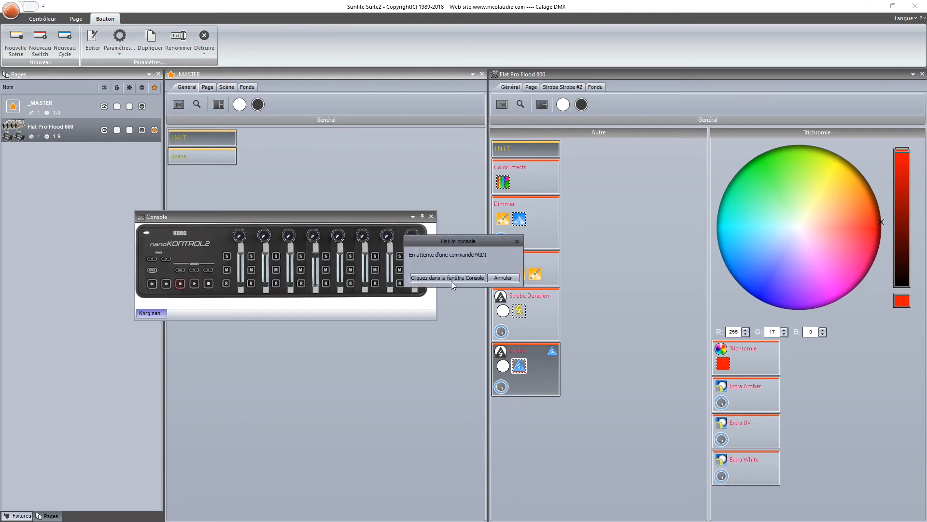
{"action": "left_click", "coordinate": [437, 277]}
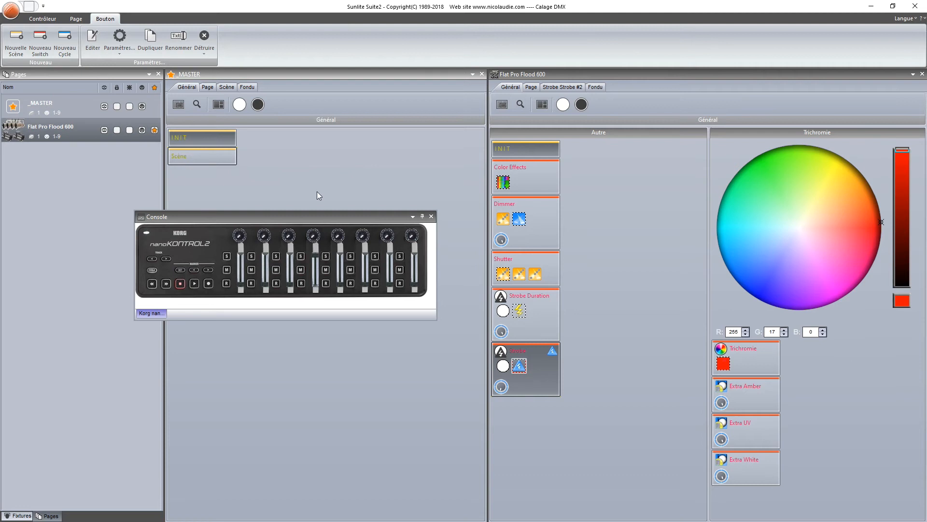
Link the activation of the _MASTER page's Scène button to the console's stop button and test switching it with INIT.
{"action": "left_click", "coordinate": [195, 158]}
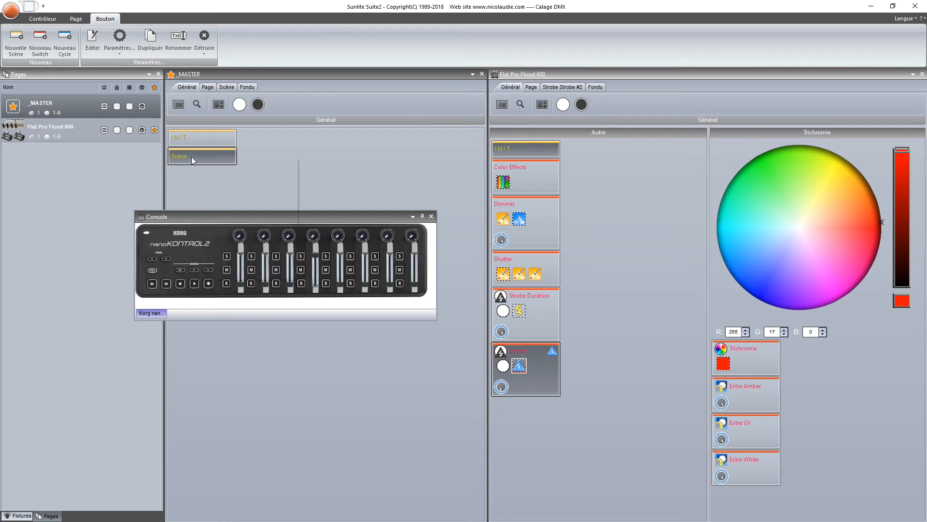
{"action": "right_click", "coordinate": [191, 156]}
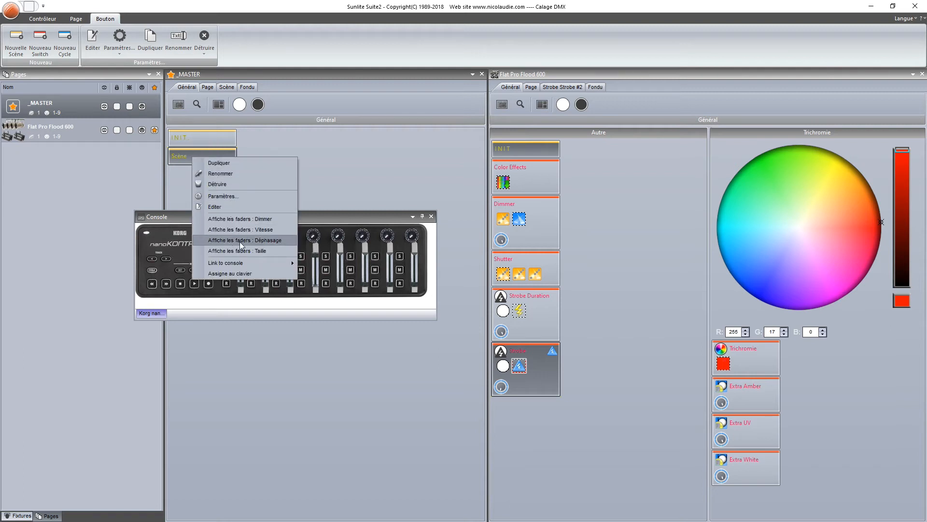
{"action": "mouse_move", "coordinate": [240, 263]}
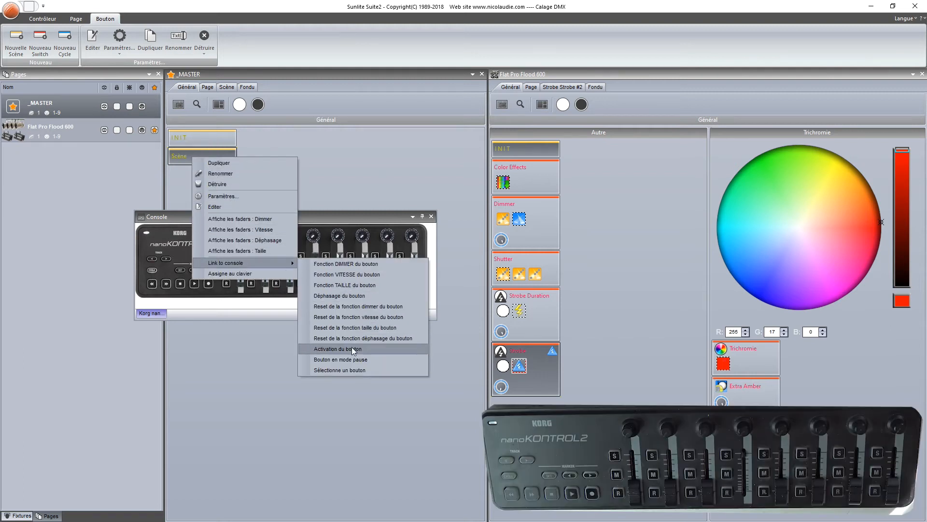
{"action": "left_click", "coordinate": [351, 347]}
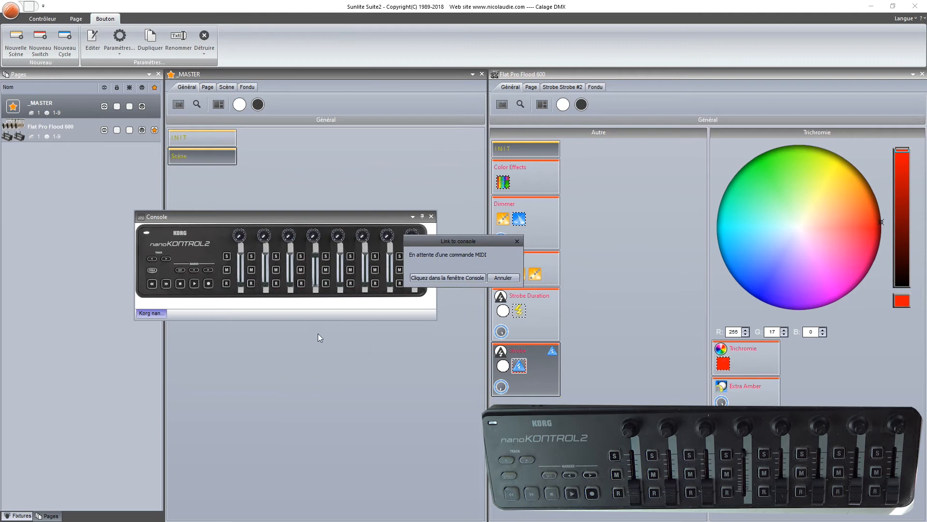
{"action": "left_click", "coordinate": [436, 279]}
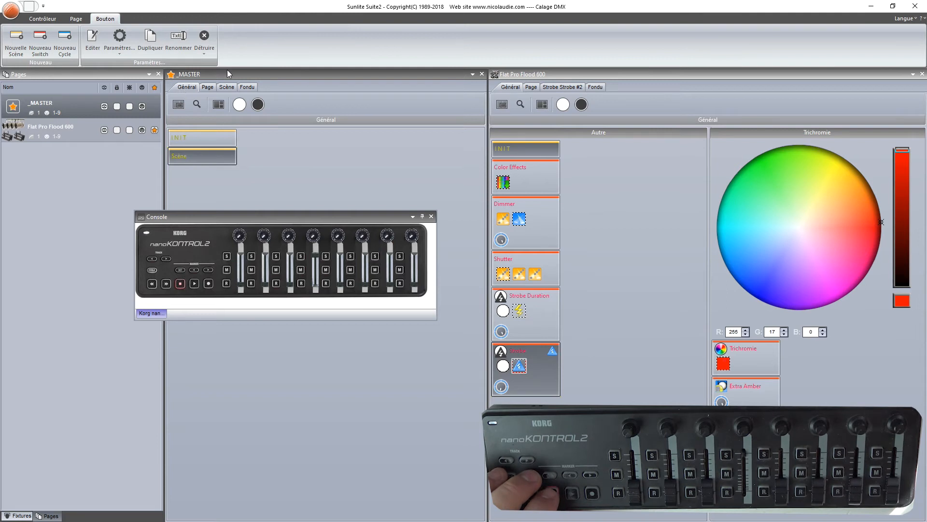
{"action": "left_click", "coordinate": [206, 135]}
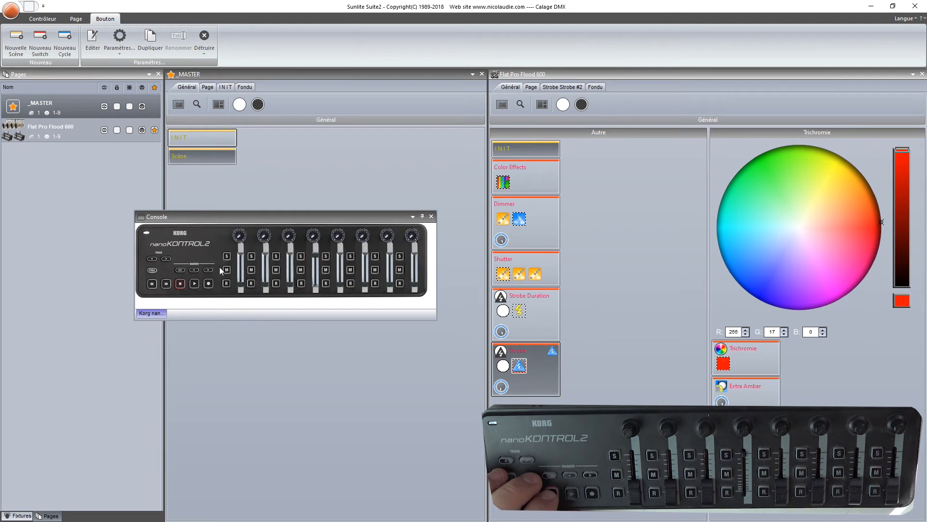
Link the activation of the _MASTER page's INIT button to the on-screen console's first fader.
{"action": "left_click", "coordinate": [187, 142]}
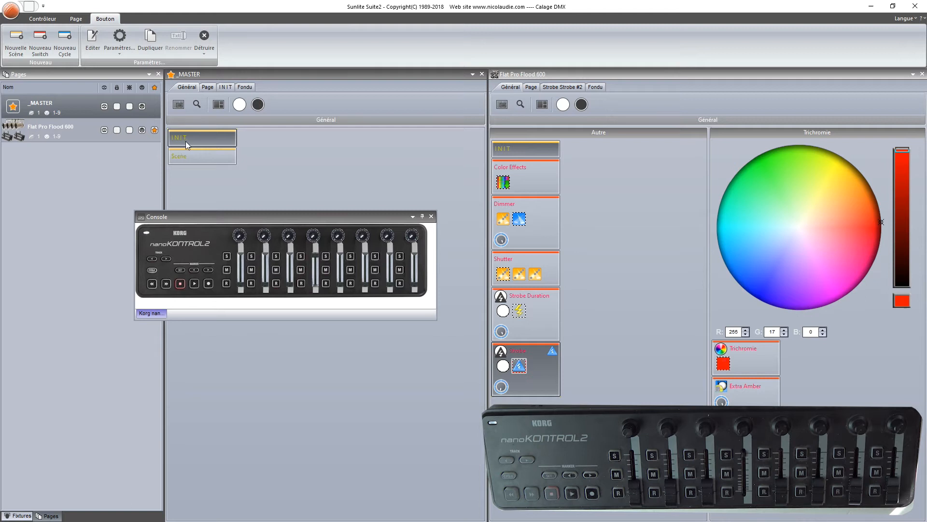
{"action": "right_click", "coordinate": [185, 141]}
{"action": "mouse_move", "coordinate": [255, 245]}
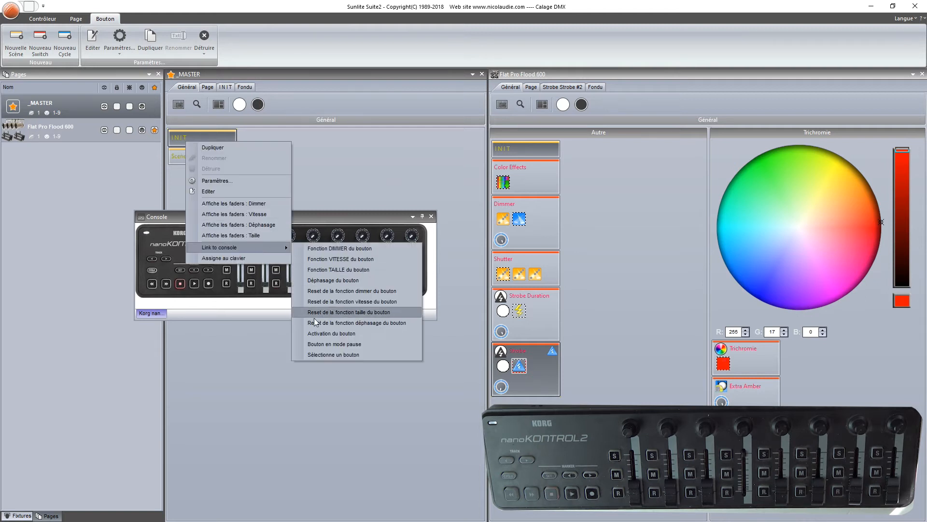
{"action": "left_click", "coordinate": [329, 335]}
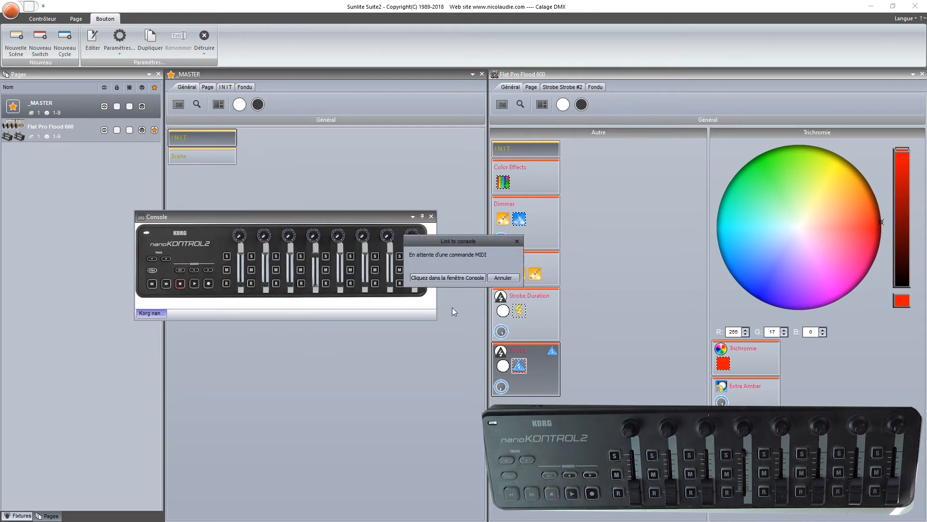
{"action": "left_click", "coordinate": [236, 275]}
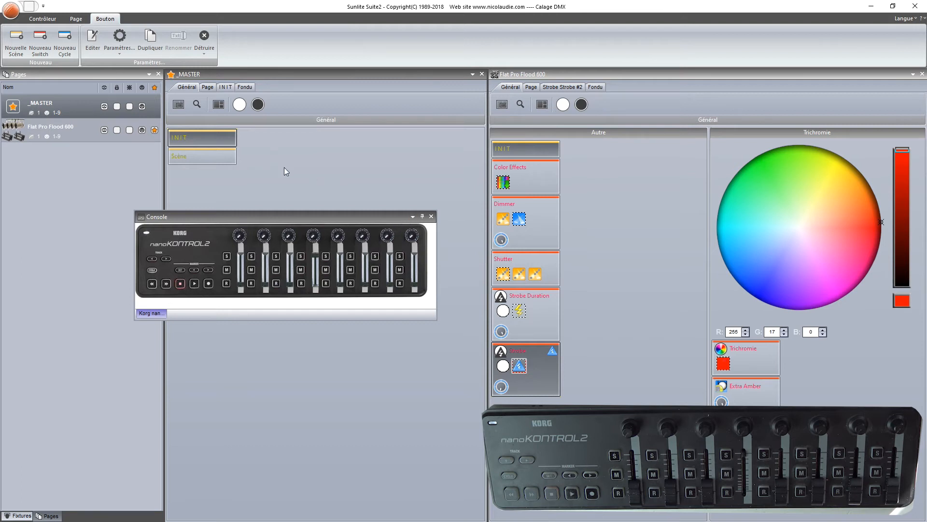
Link the activation of the _MASTER page's Scène button to the on-screen console's first fader.
{"action": "left_click", "coordinate": [224, 152]}
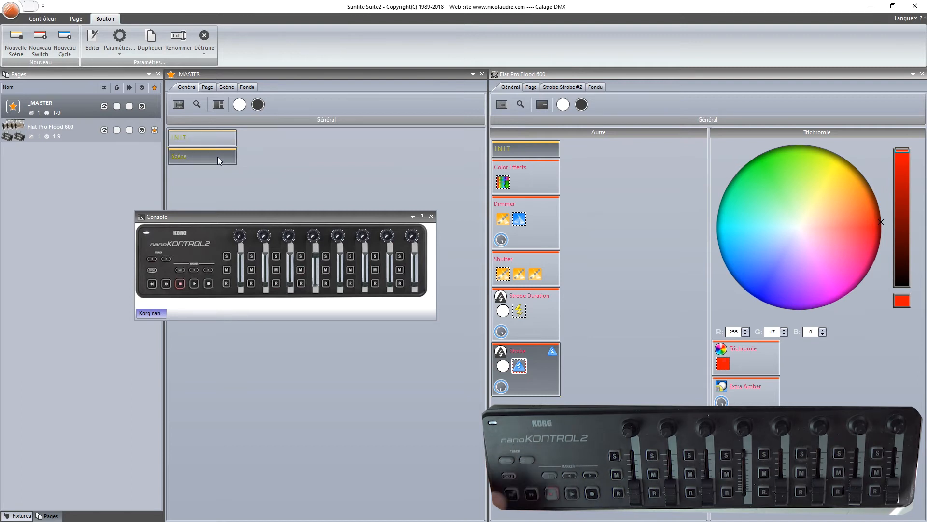
{"action": "right_click", "coordinate": [216, 155]}
{"action": "left_click", "coordinate": [202, 156]}
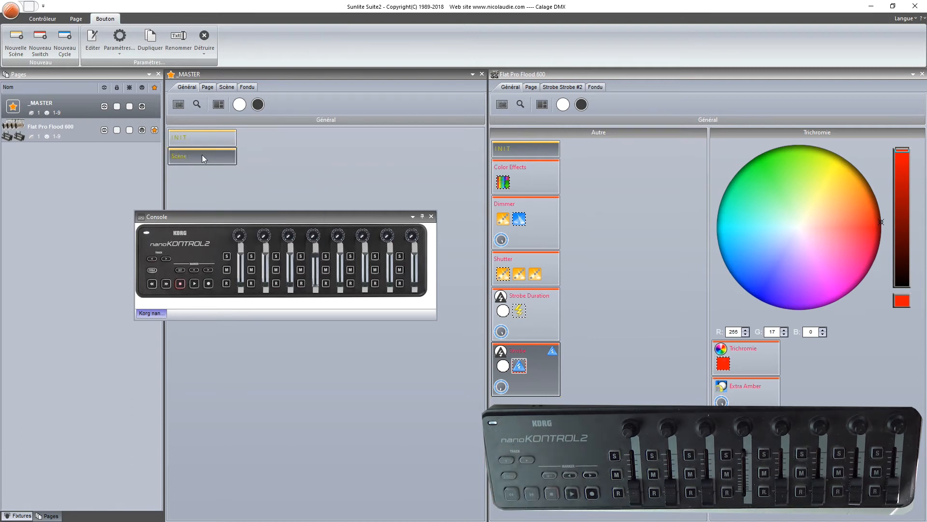
{"action": "right_click", "coordinate": [202, 155]}
{"action": "mouse_move", "coordinate": [251, 261]}
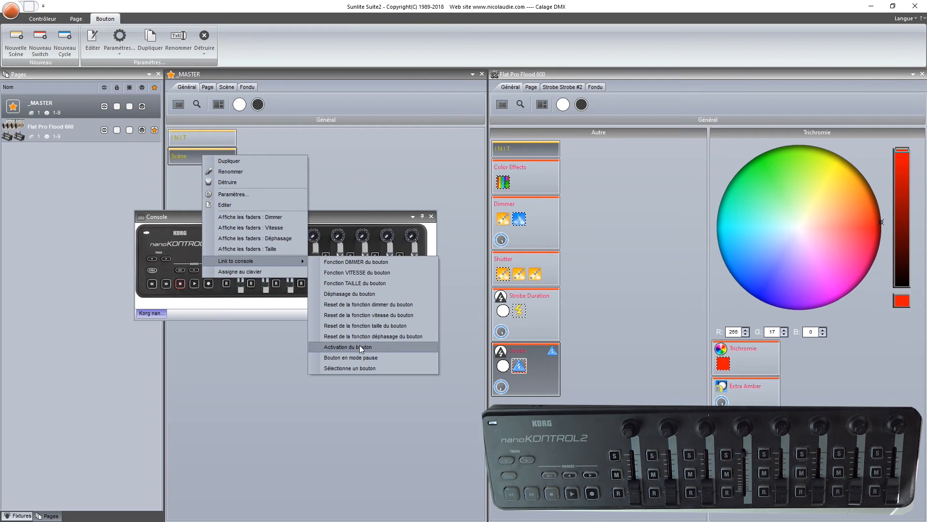
{"action": "left_click", "coordinate": [359, 345]}
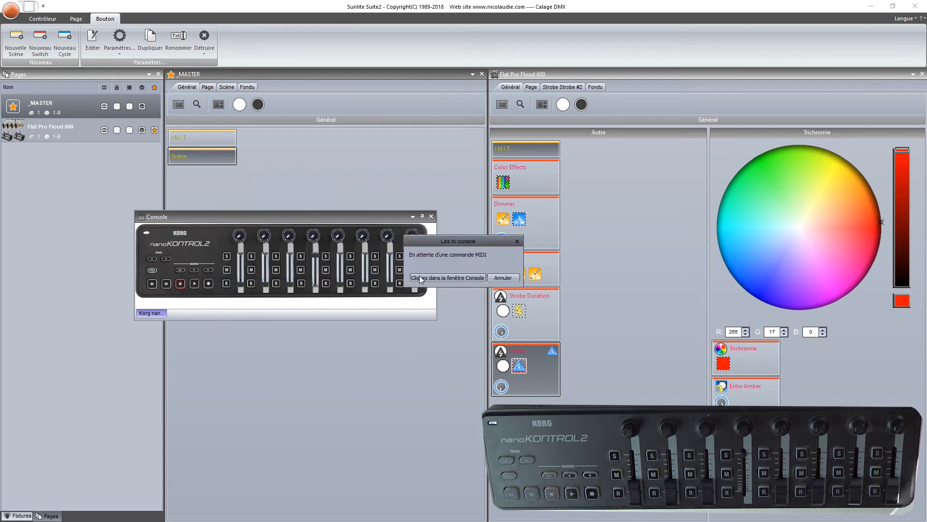
{"action": "left_click", "coordinate": [424, 280]}
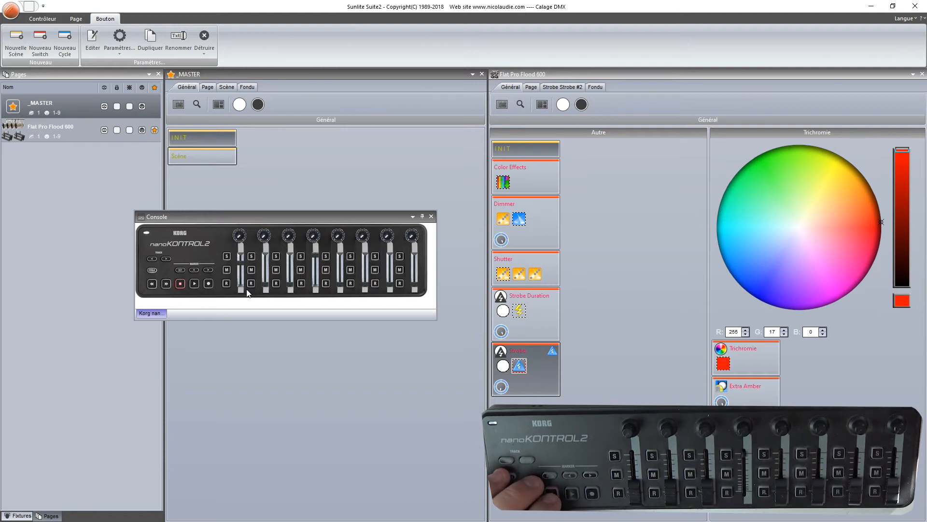
Check the first fader's linked commands, test switching between INIT and Scène with it, and reposition the Console window.
{"action": "mouse_move", "coordinate": [239, 263]}
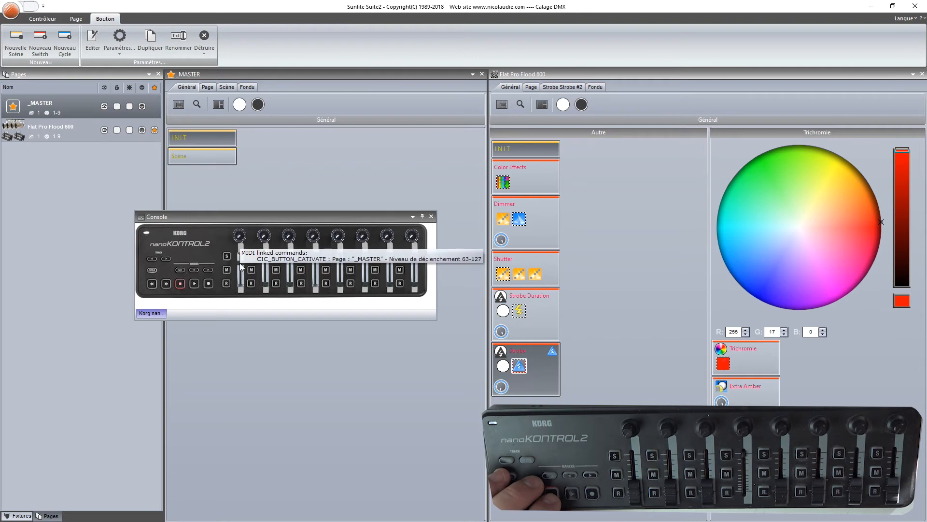
{"action": "left_click", "coordinate": [240, 262]}
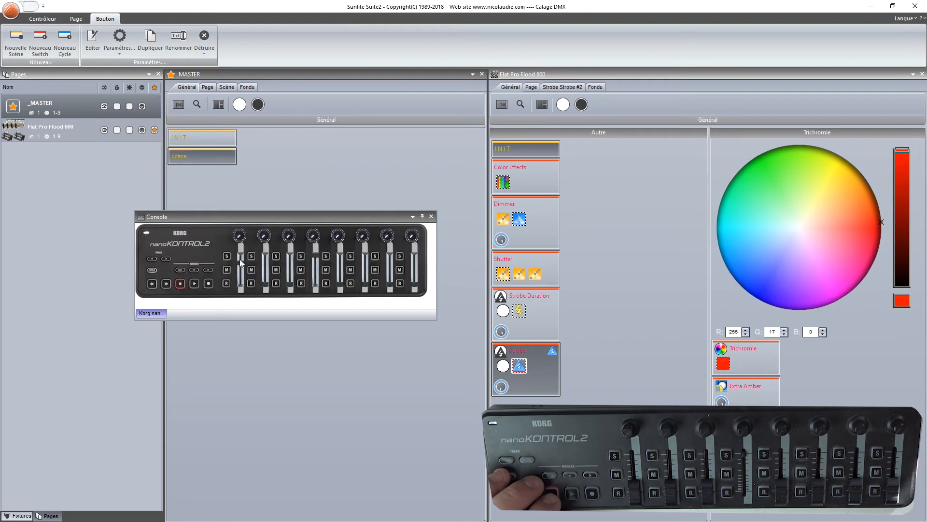
{"action": "left_click", "coordinate": [239, 261]}
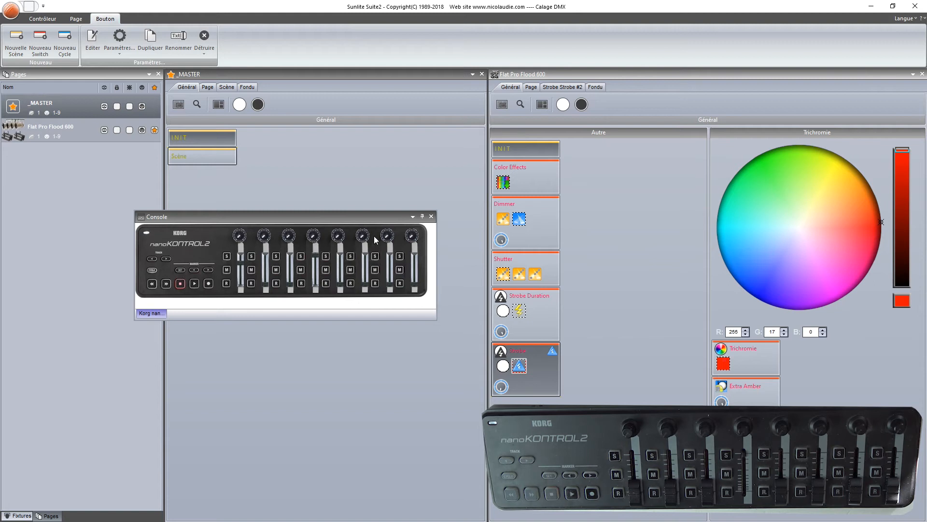
{"action": "left_click_drag", "start_coordinate": [355, 216], "coordinate": [416, 188]}
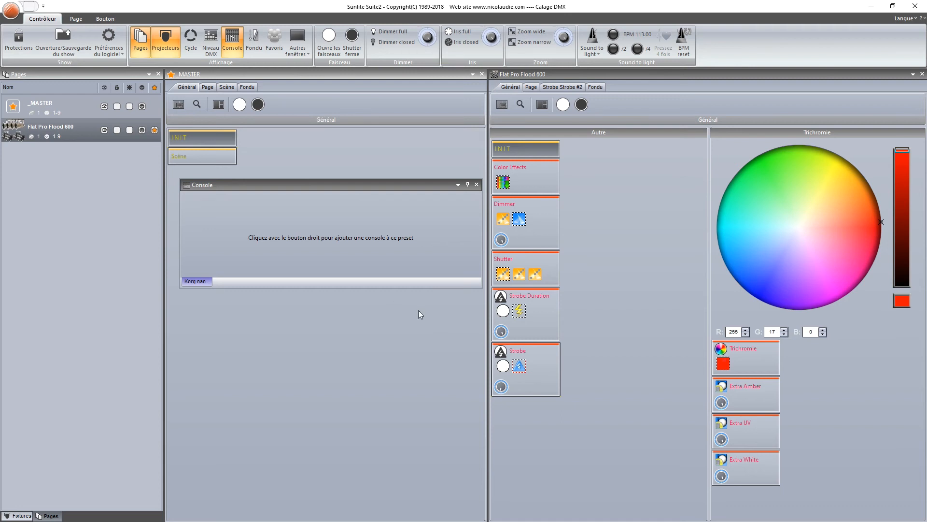
Open the Console Editor (Editeur de console) and create a new console file.
{"action": "left_click", "coordinate": [289, 51]}
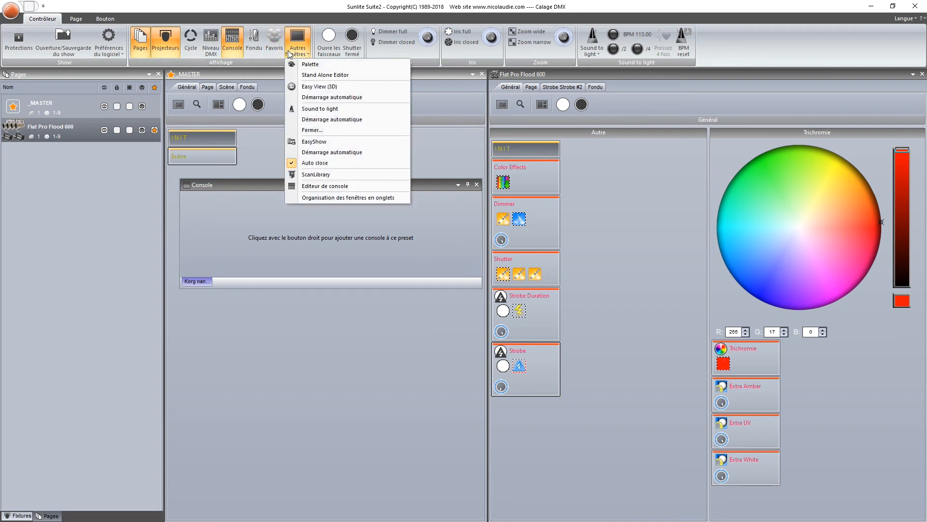
{"action": "left_click", "coordinate": [328, 186]}
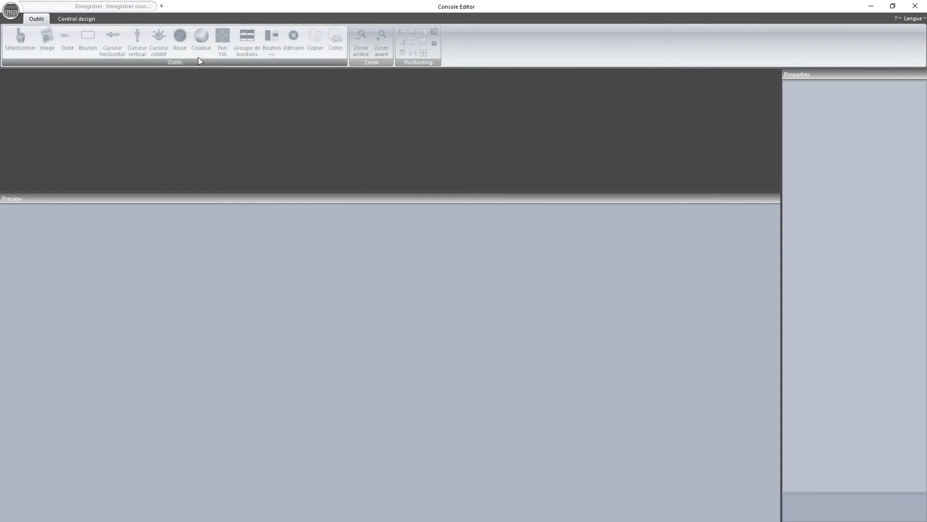
{"action": "left_click", "coordinate": [11, 12]}
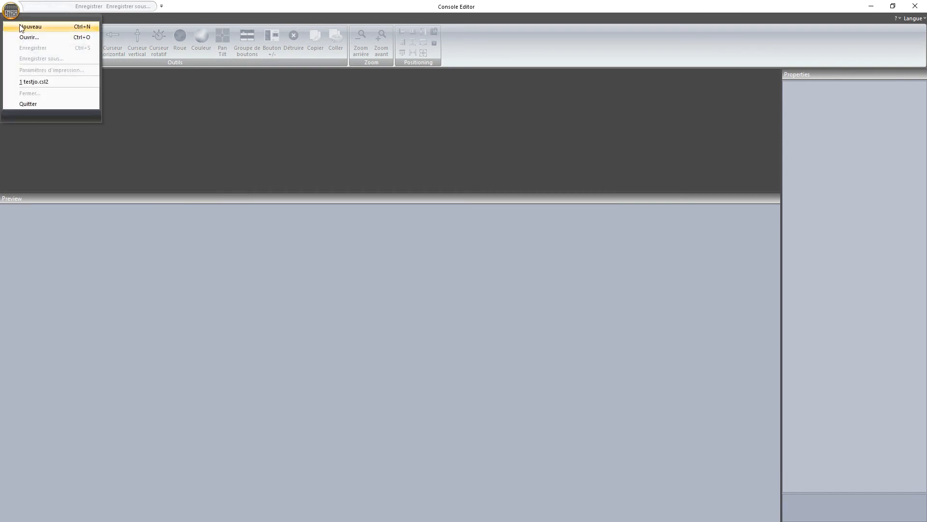
{"action": "left_click", "coordinate": [21, 27]}
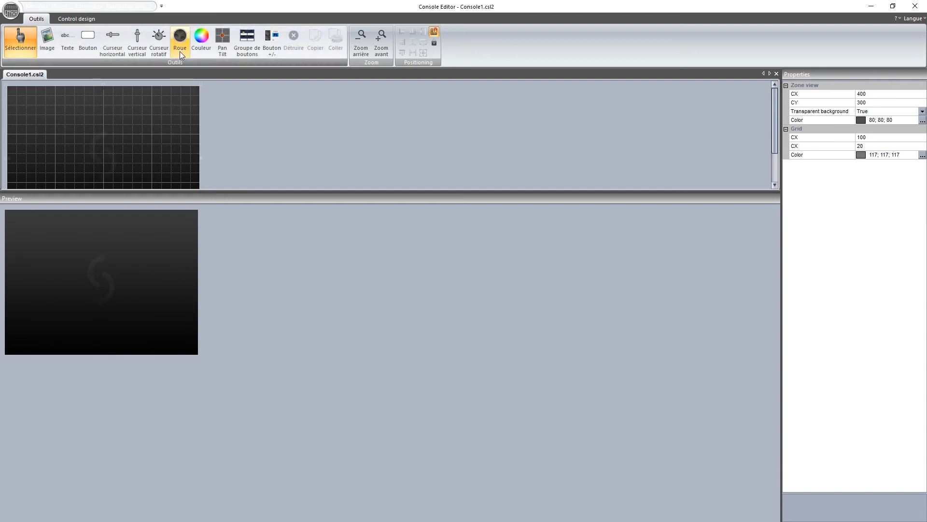
Add a rotary control with the APC40.ccd drawing near the console's upper-left corner, at about X 36, Y 28.
{"action": "left_click", "coordinate": [155, 39]}
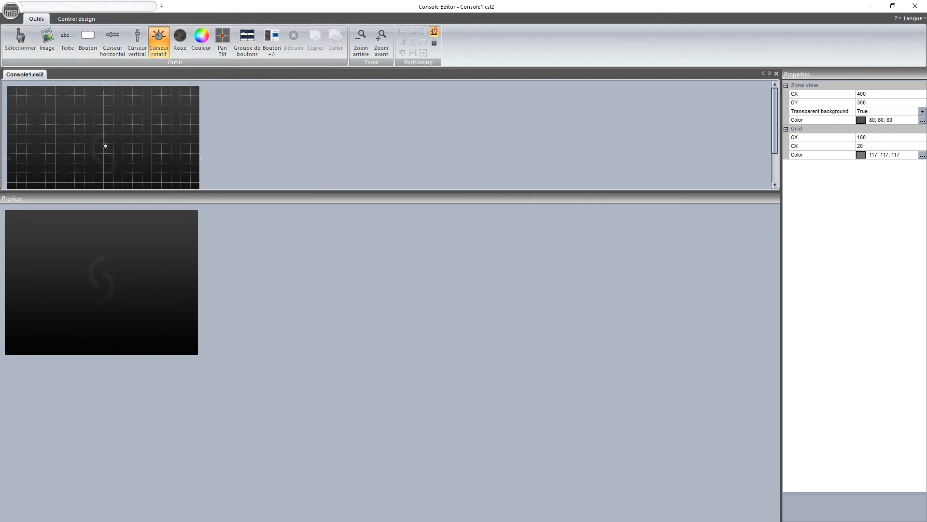
{"action": "left_click", "coordinate": [33, 109]}
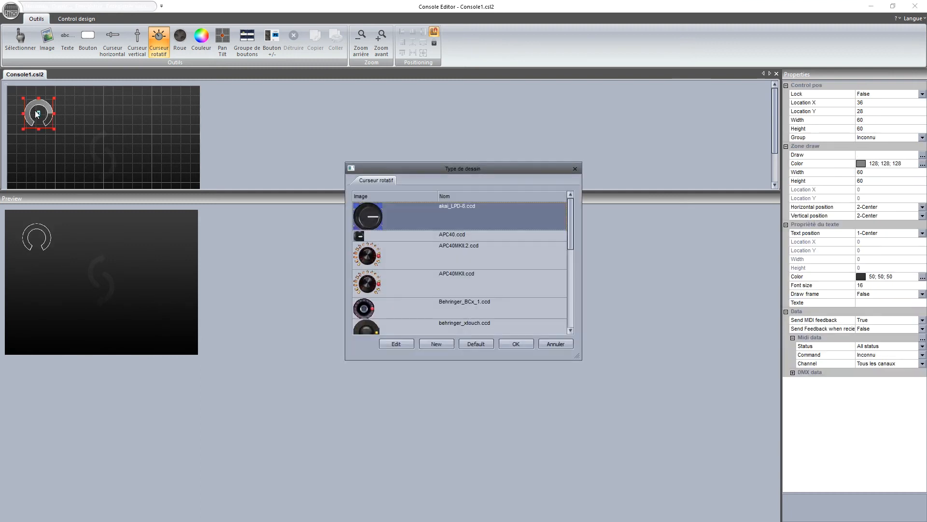
{"action": "scroll", "coordinate": [388, 261], "scroll_direction": "down", "scroll_amount": 10}
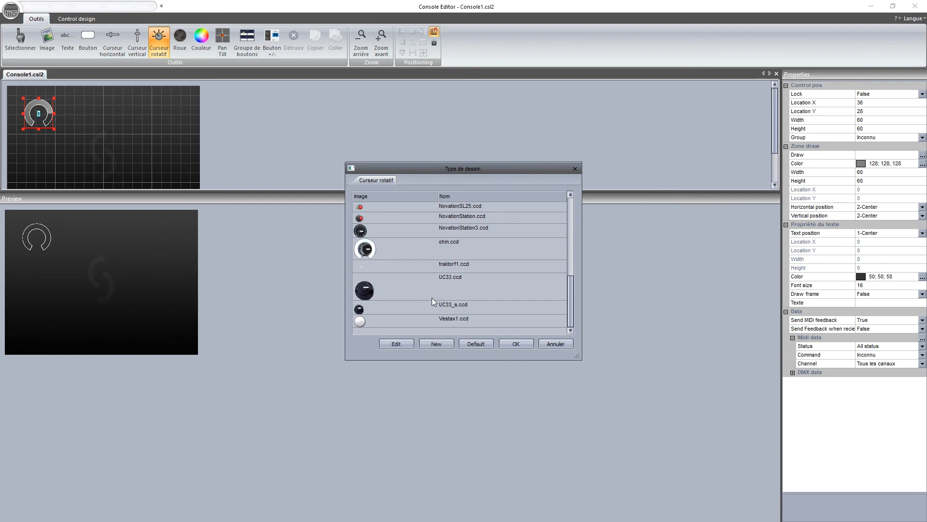
{"action": "scroll", "coordinate": [432, 289], "scroll_direction": "up", "scroll_amount": 10}
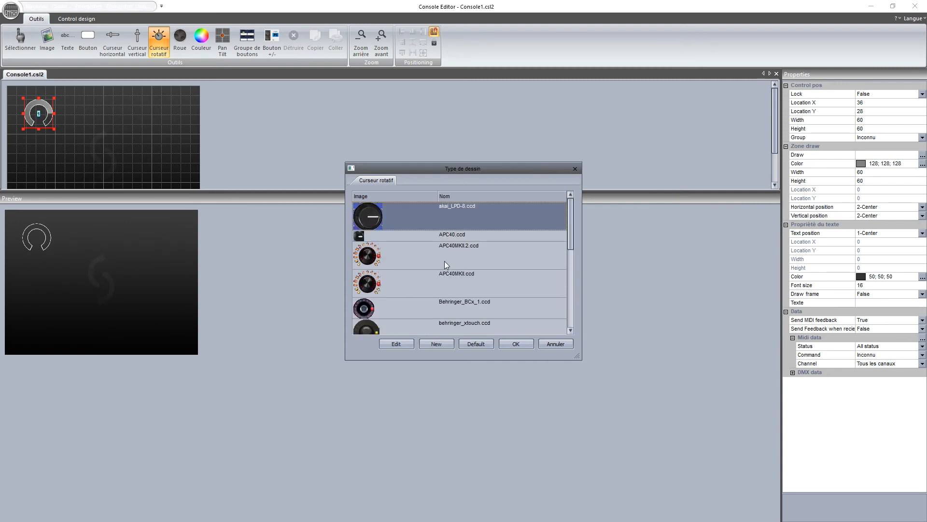
{"action": "left_click", "coordinate": [461, 236]}
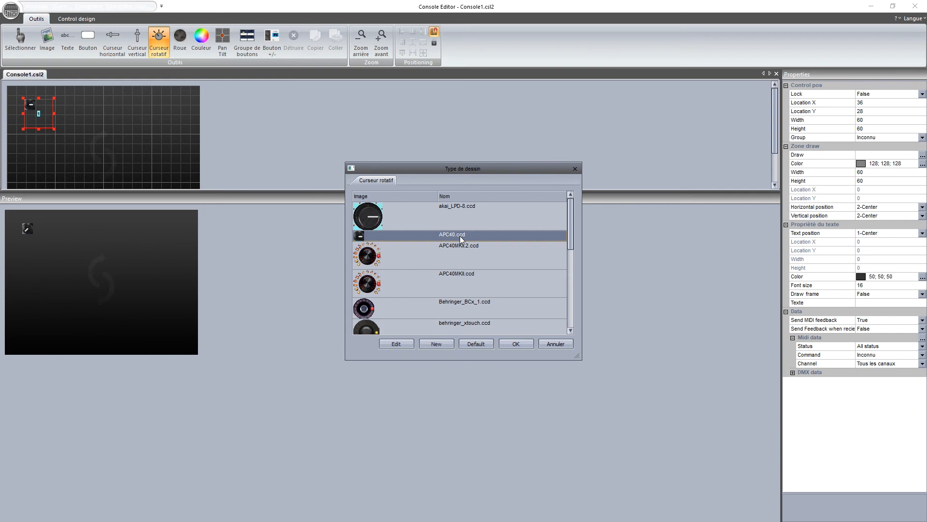
{"action": "left_click", "coordinate": [517, 341]}
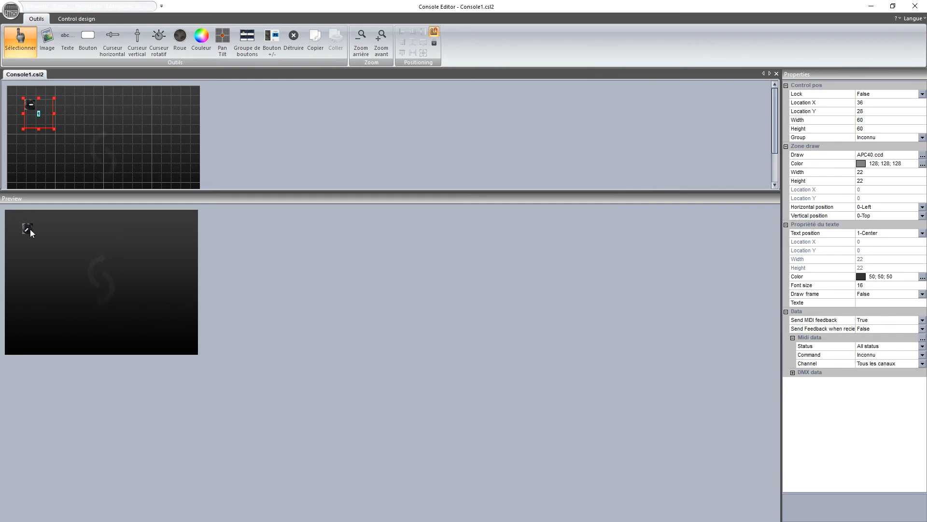
{"action": "left_click", "coordinate": [58, 155]}
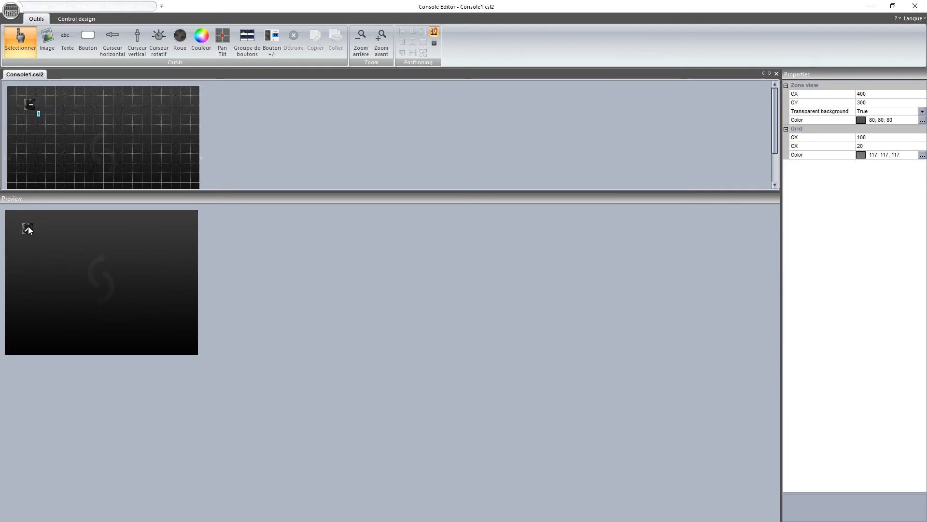
Add a vertical slider with the APC40.ccd drawing and place it below the rotary control at about X 30, Y 80.
{"action": "left_click", "coordinate": [136, 35]}
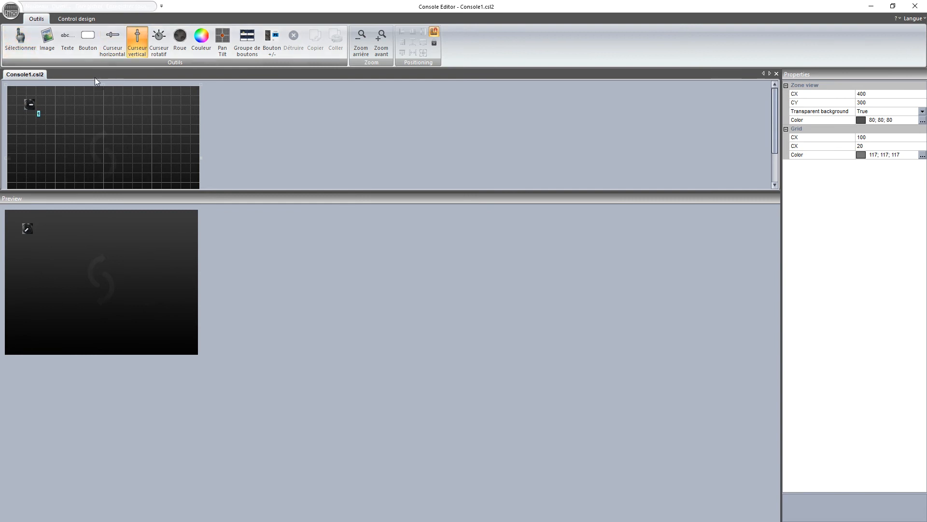
{"action": "left_click", "coordinate": [20, 149]}
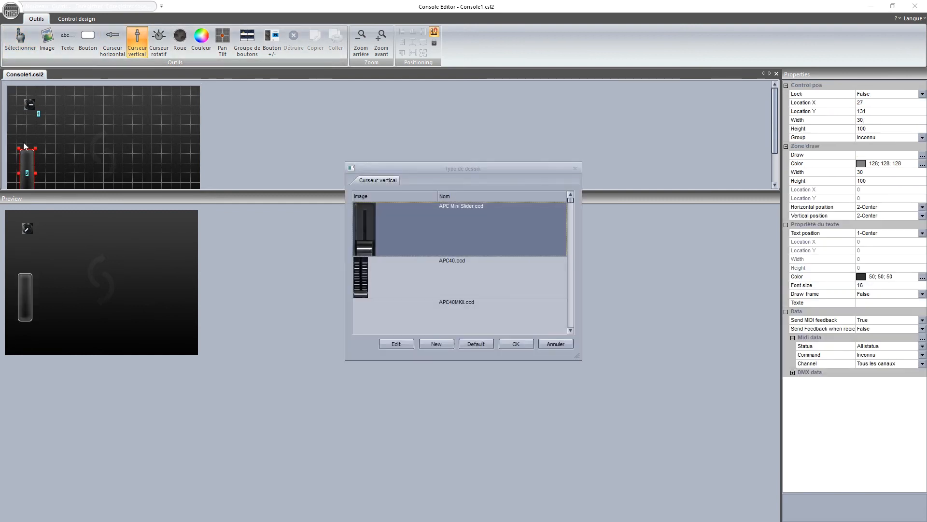
{"action": "left_click", "coordinate": [441, 290]}
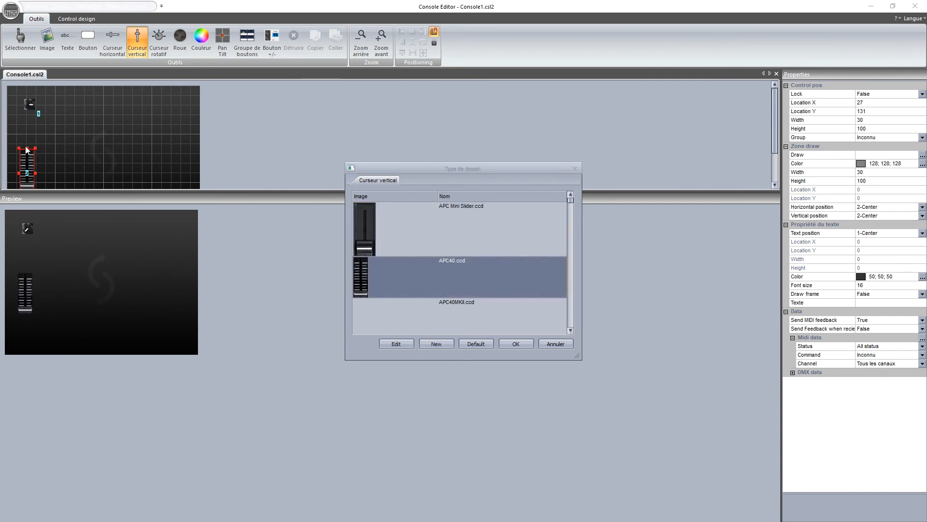
{"action": "left_click", "coordinate": [516, 344]}
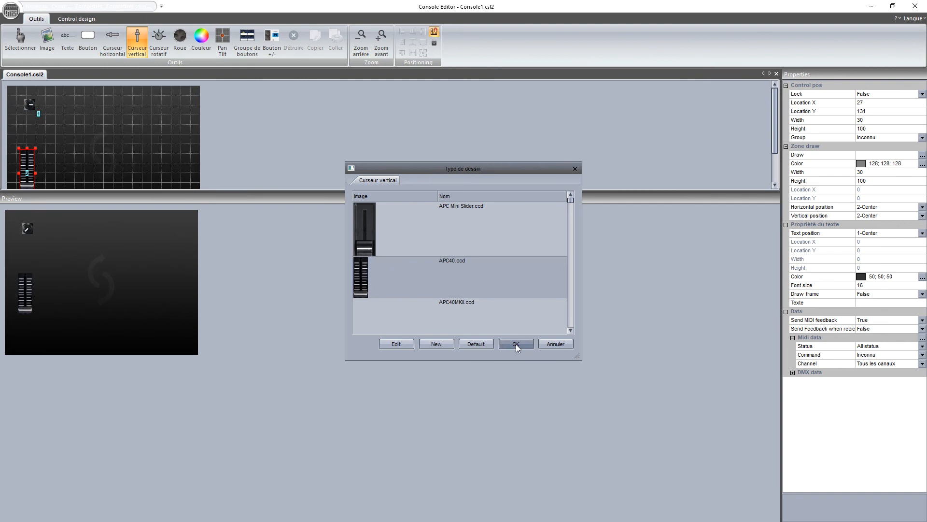
{"action": "left_click_drag", "start_coordinate": [25, 152], "coordinate": [27, 136]}
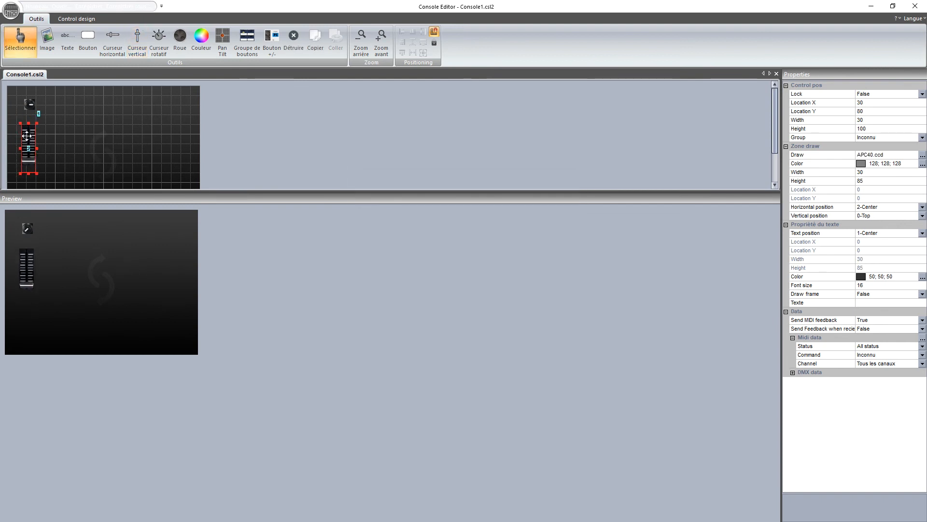
Save the new console as a new file named Test Tuto and return to Sunlite Suite2.
{"action": "left_click", "coordinate": [90, 138]}
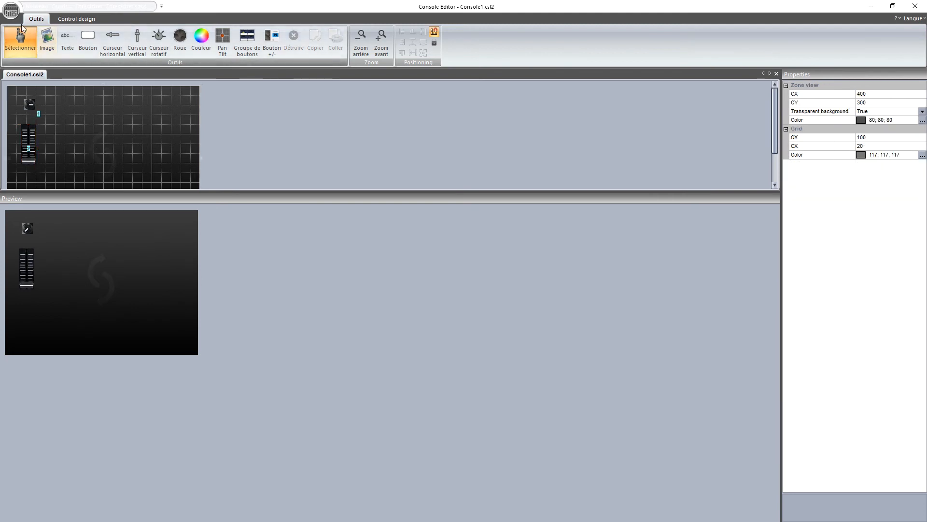
{"action": "left_click", "coordinate": [14, 10]}
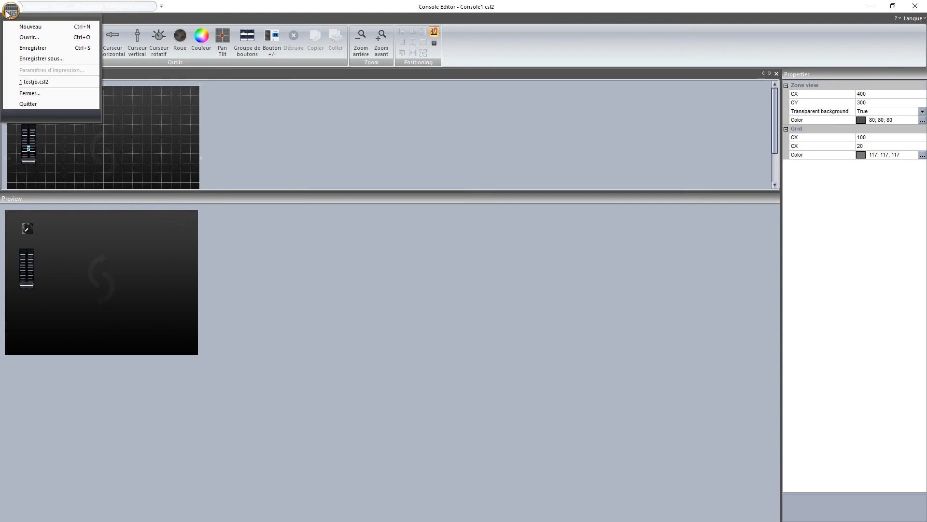
{"action": "left_click", "coordinate": [39, 59]}
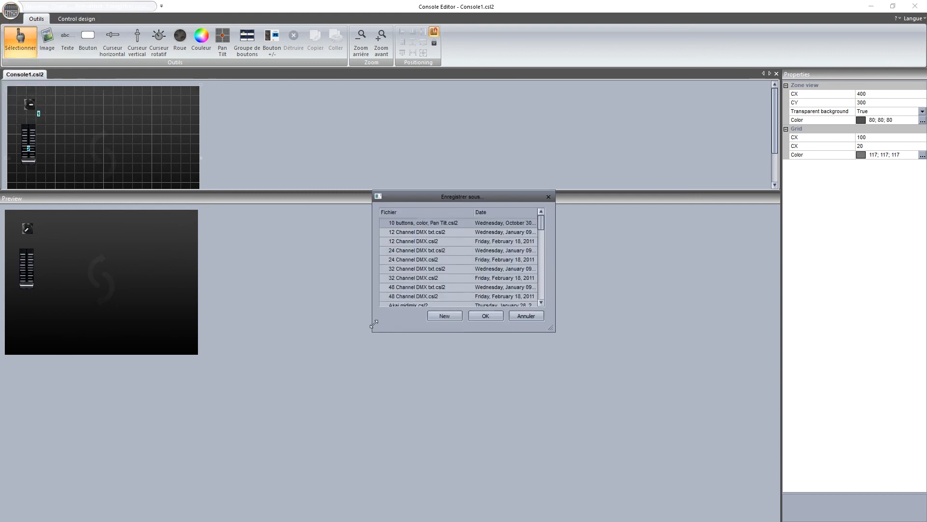
{"action": "left_click", "coordinate": [431, 310]}
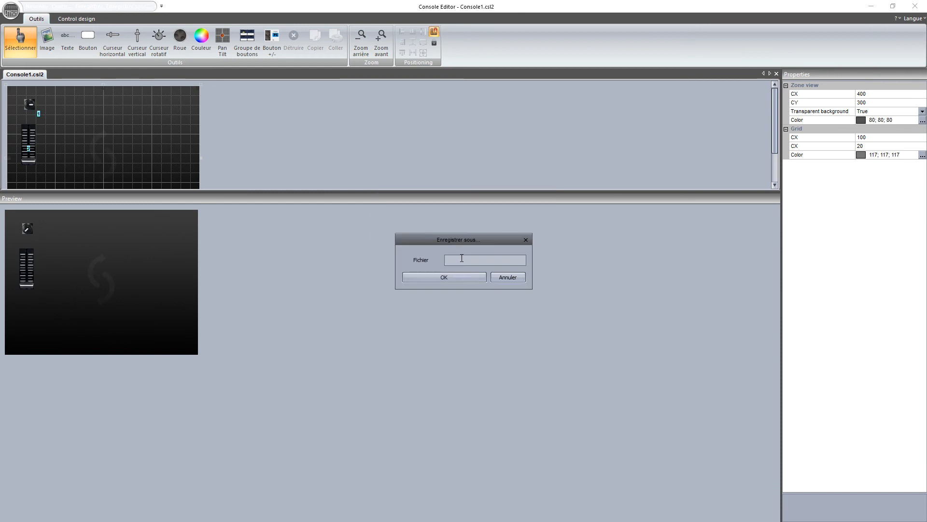
{"action": "type", "text": "Test Tuto"}
{"action": "left_click", "coordinate": [458, 273]}
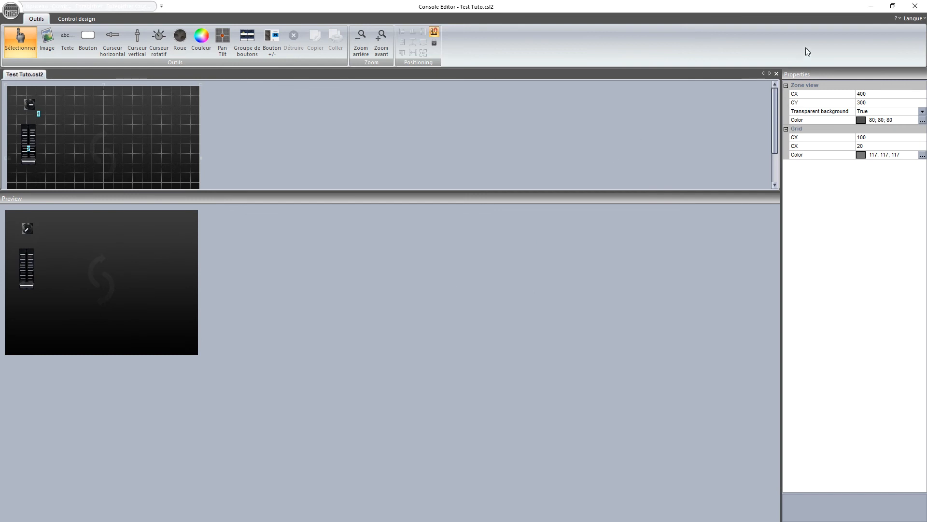
{"action": "double_click", "coordinate": [773, 15]}
{"action": "left_click", "coordinate": [695, 20]}
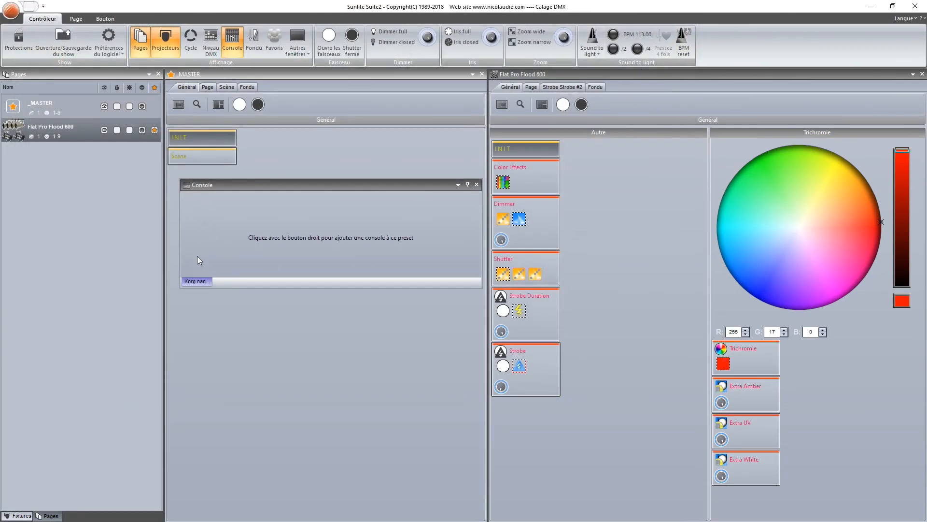
Load the Test Tuto console into the Korg preset, destroying its existing commands, and move the Console window slightly lower.
{"action": "right_click", "coordinate": [194, 284]}
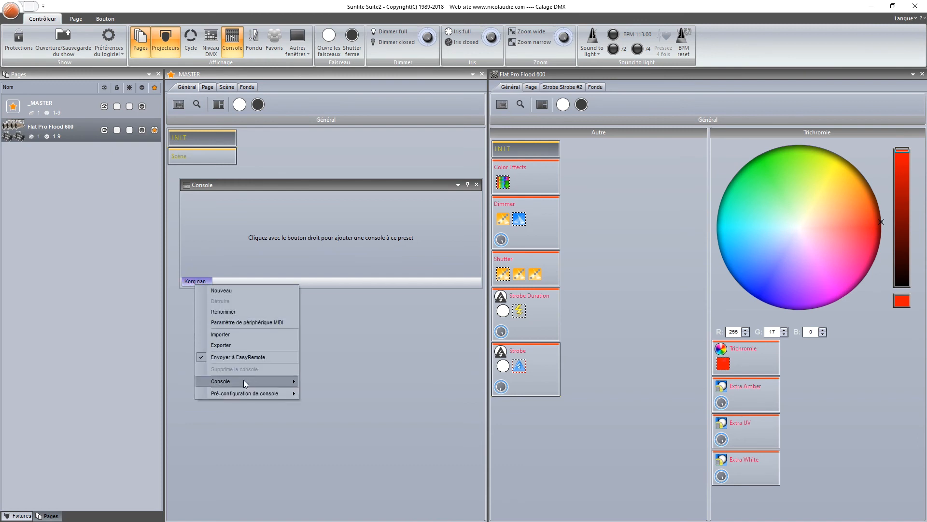
{"action": "mouse_move", "coordinate": [244, 379]}
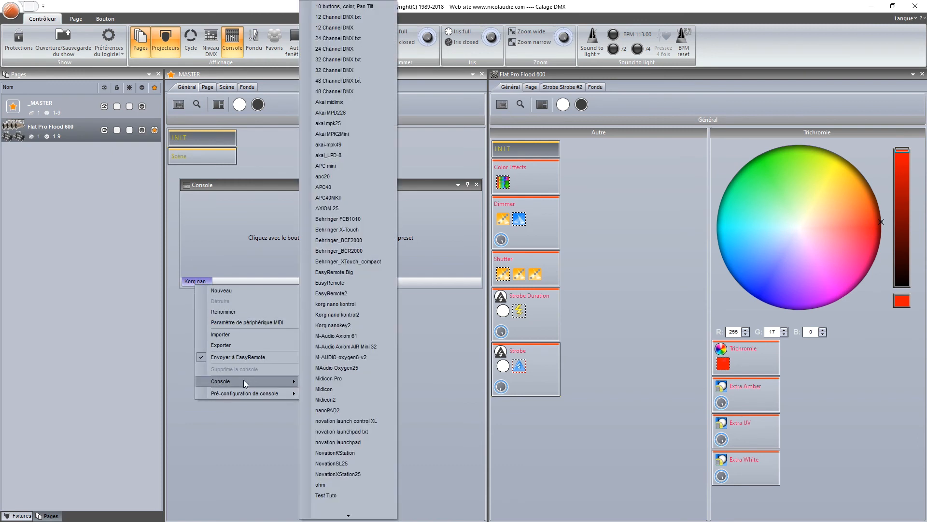
{"action": "left_click", "coordinate": [337, 494]}
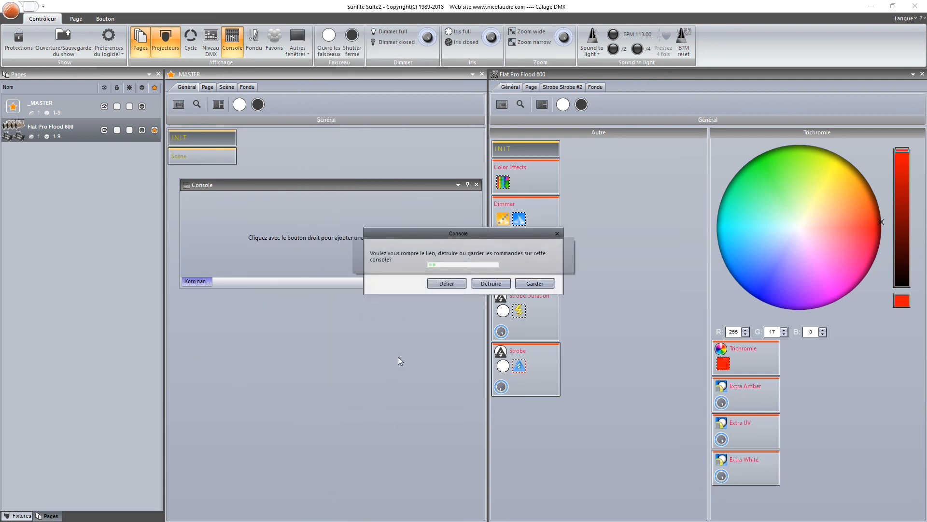
{"action": "left_click", "coordinate": [485, 283]}
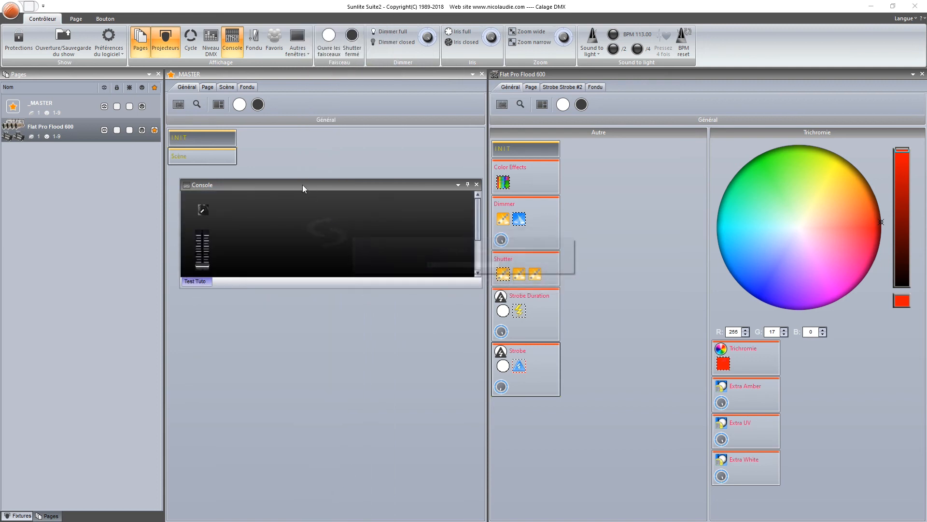
{"action": "left_click_drag", "start_coordinate": [278, 182], "coordinate": [277, 216]}
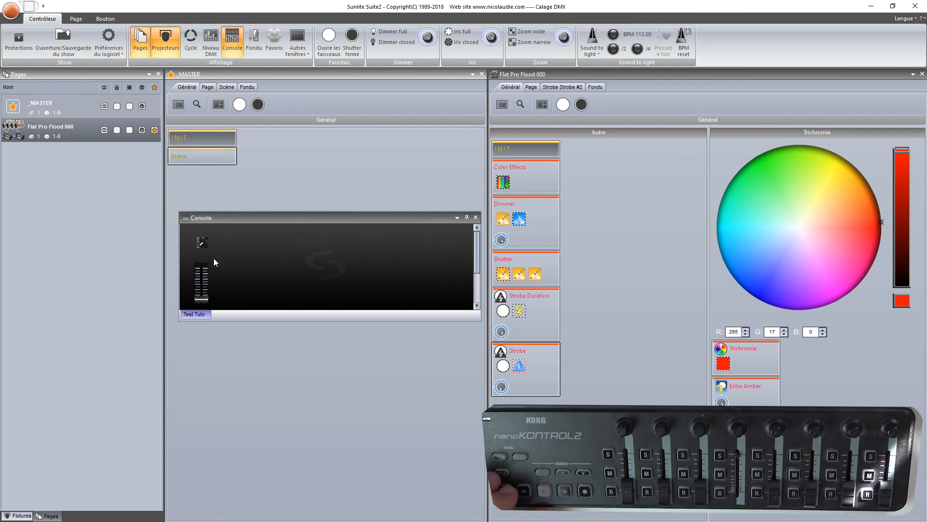
{"action": "left_click_drag", "start_coordinate": [224, 216], "coordinate": [209, 205]}
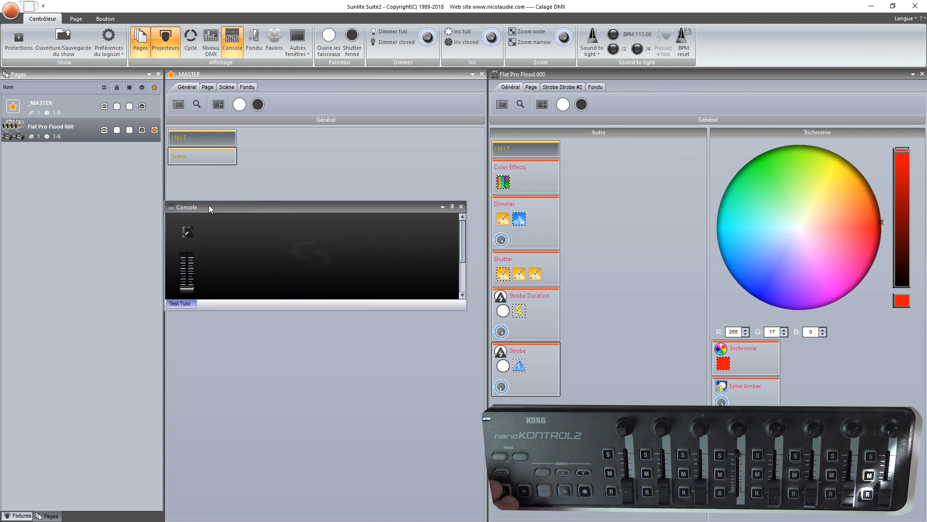
Assign the nanoKONTROL2's first knob to the console's rotary control with automatic MIDI setup, and close its settings.
{"action": "left_click", "coordinate": [187, 232]}
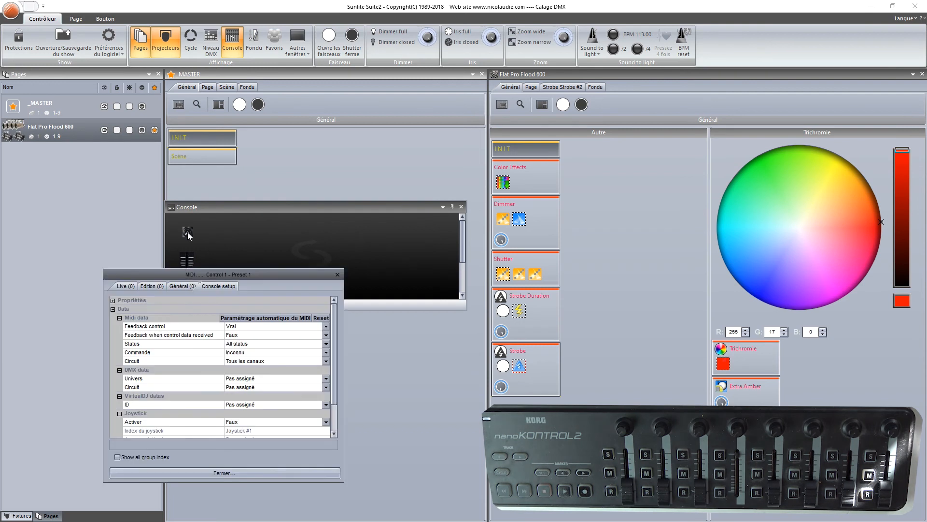
{"action": "left_click", "coordinate": [243, 318]}
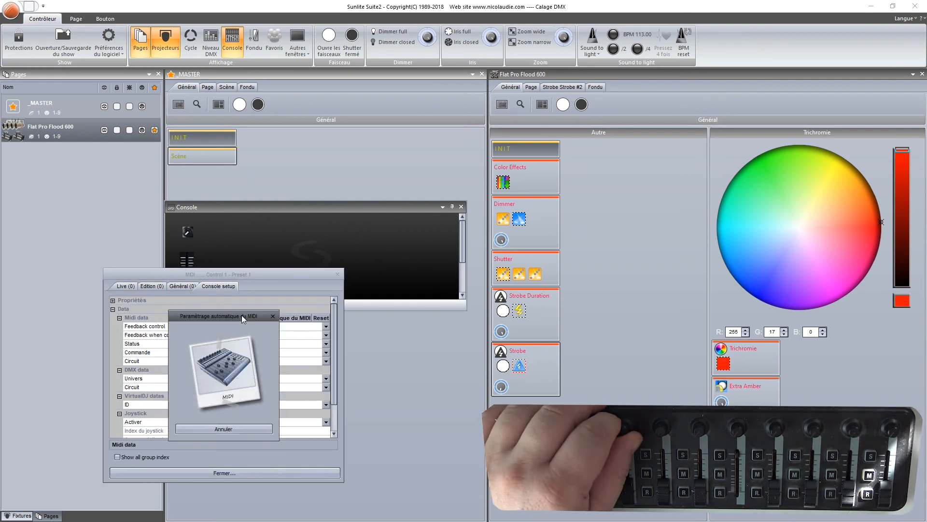
{"action": "left_click", "coordinate": [211, 468]}
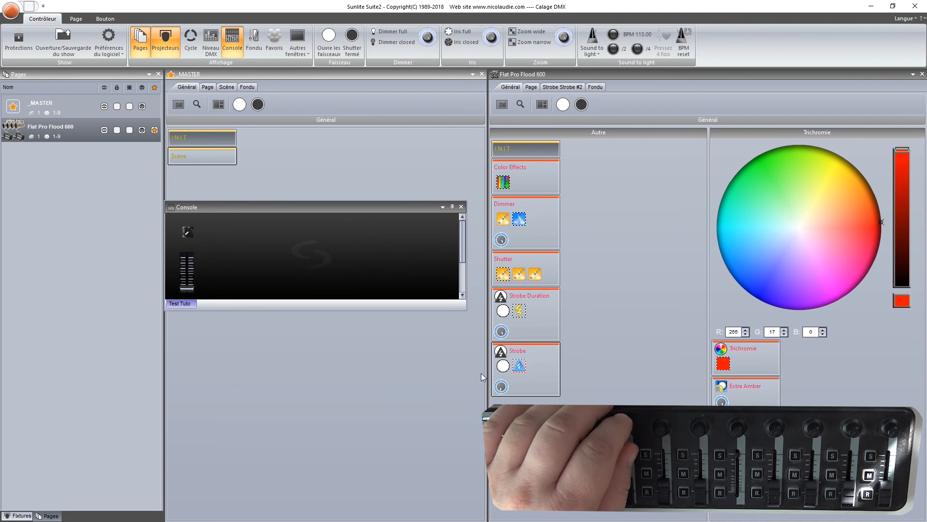
Activate the Strobe effect on the Flat Pro Flood 600 page and link its button's DIMMER function to the console's vertical slider.
{"action": "left_click", "coordinate": [519, 366]}
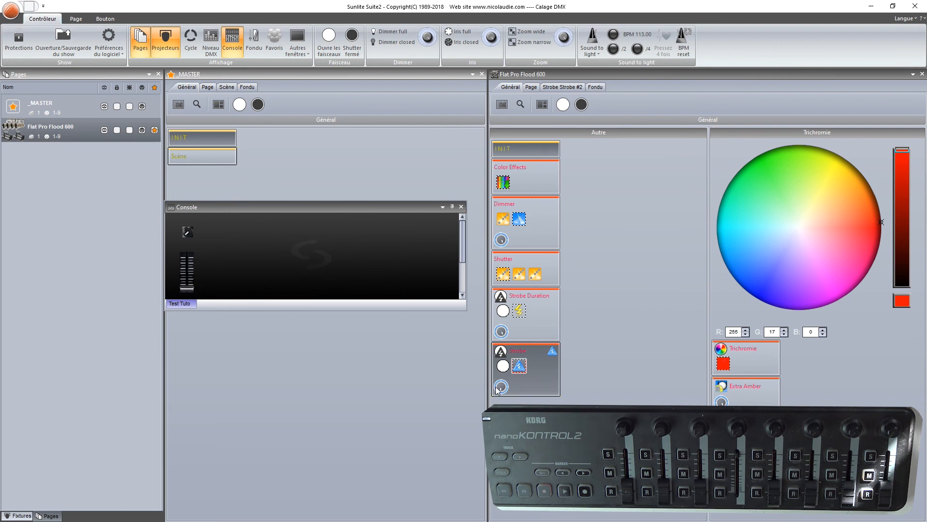
{"action": "mouse_move", "coordinate": [504, 387]}
{"action": "right_click", "coordinate": [501, 387]}
{"action": "mouse_move", "coordinate": [554, 487]}
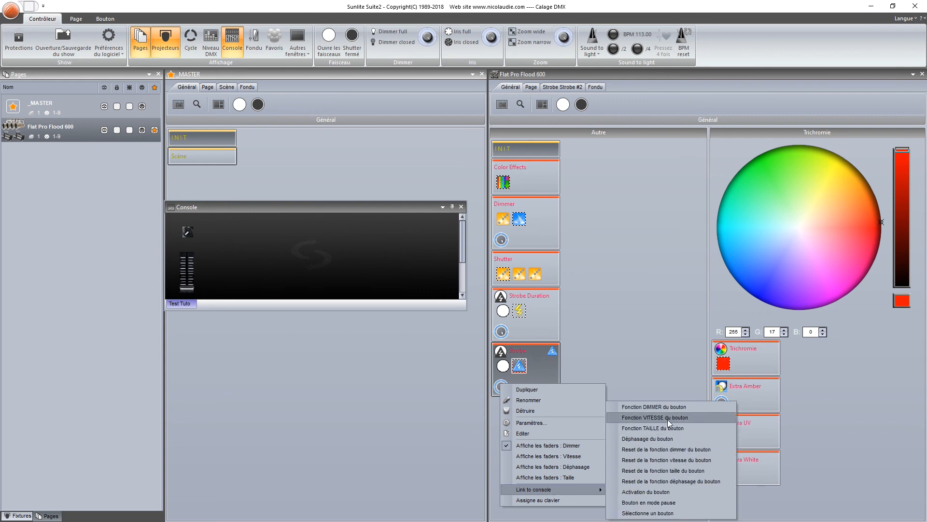
{"action": "left_click", "coordinate": [685, 407]}
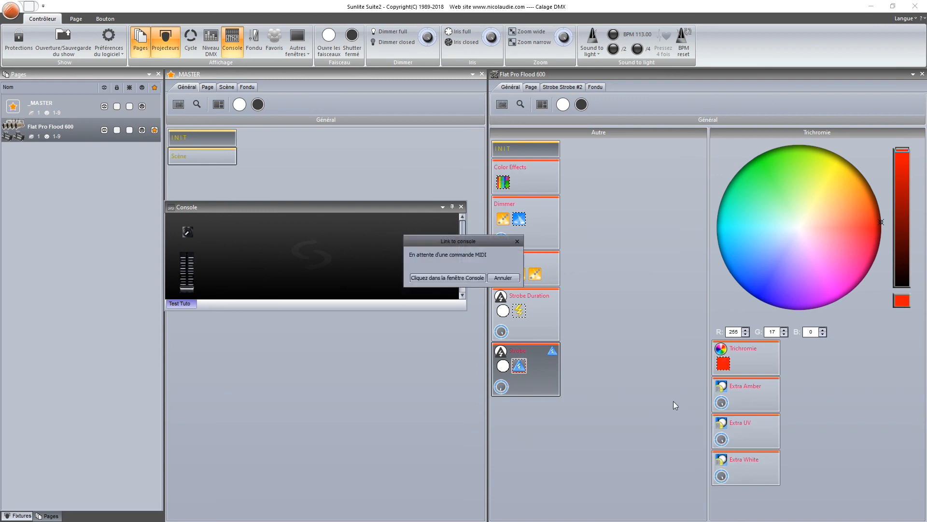
{"action": "left_click", "coordinate": [438, 277]}
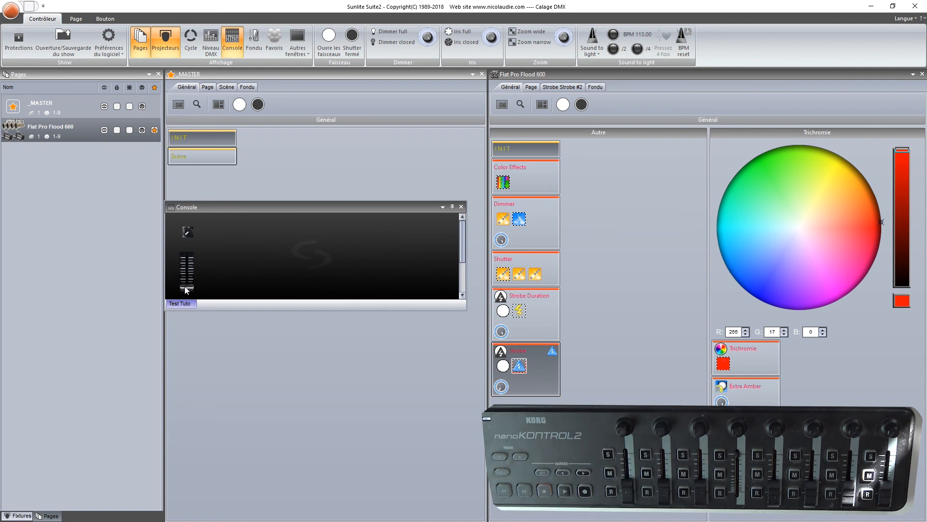
Link the Strobe button's DIMMER function to the console's rotary control.
{"action": "right_click", "coordinate": [519, 368]}
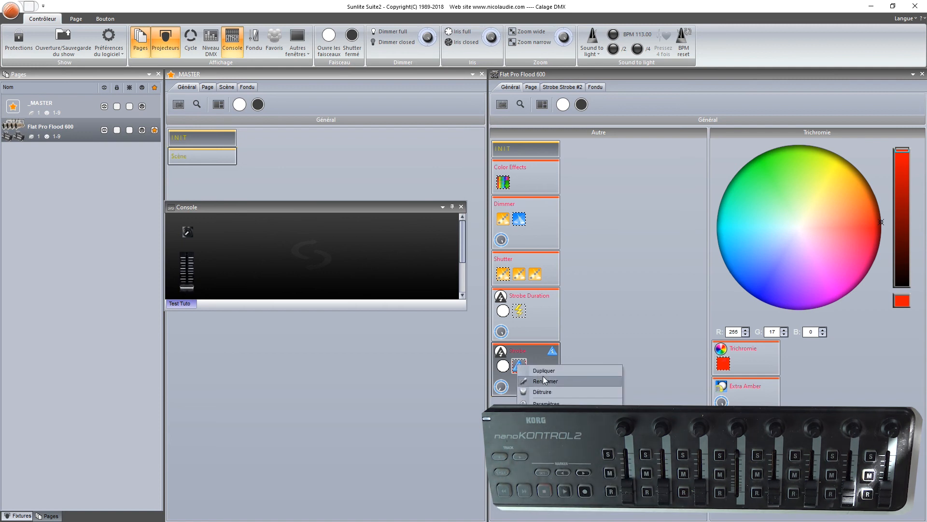
{"action": "mouse_move", "coordinate": [555, 435]}
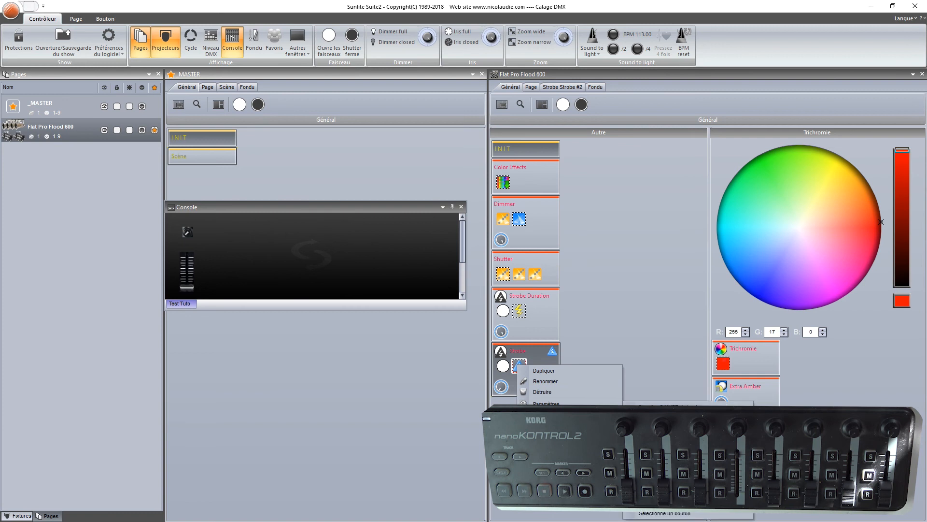
{"action": "left_click", "coordinate": [669, 428]}
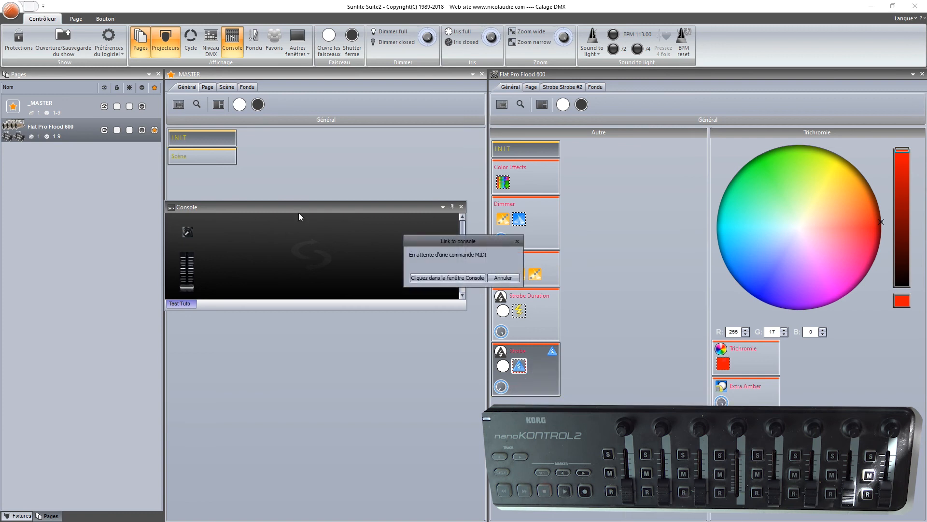
{"action": "left_click", "coordinate": [416, 278]}
{"action": "left_click", "coordinate": [185, 234]}
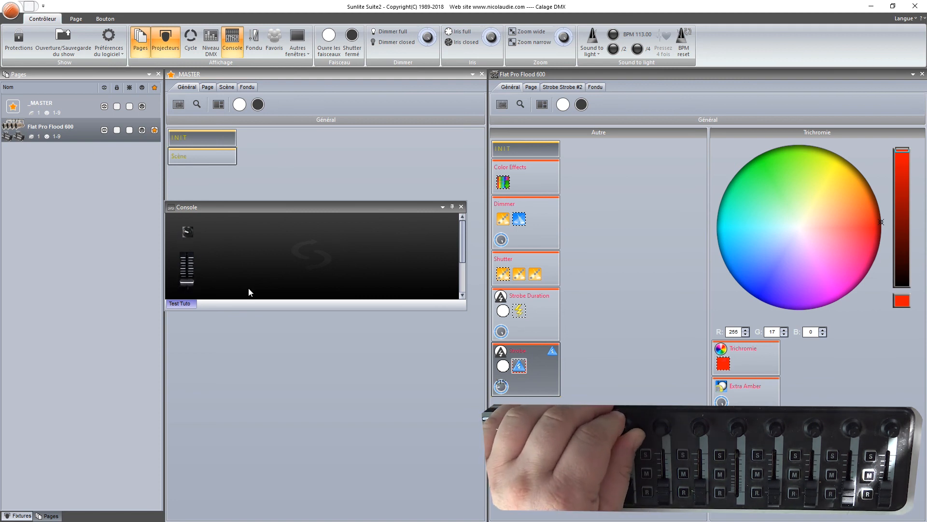
Delete the Fonction DIMMER du bouton command from the vertical slider's Live commands and close its settings.
{"action": "right_click", "coordinate": [188, 290]}
{"action": "left_click", "coordinate": [203, 282]}
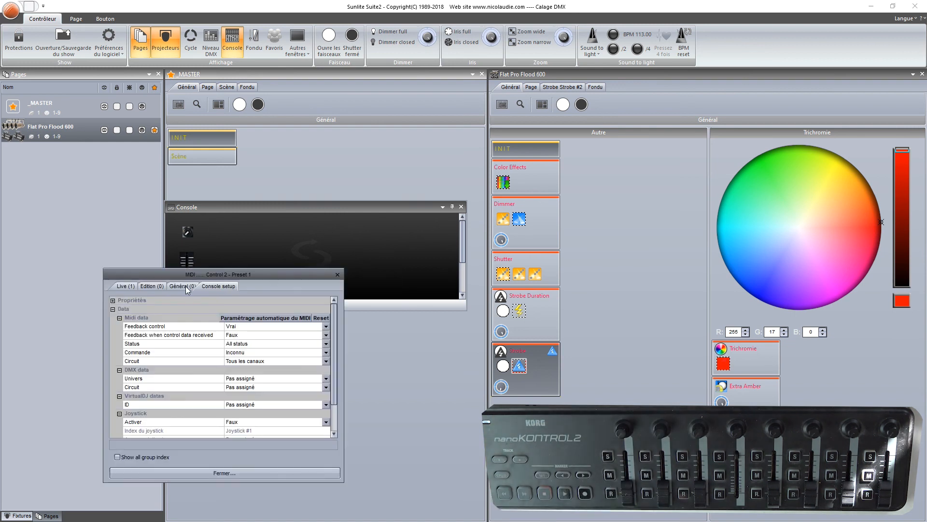
{"action": "left_click", "coordinate": [127, 287]}
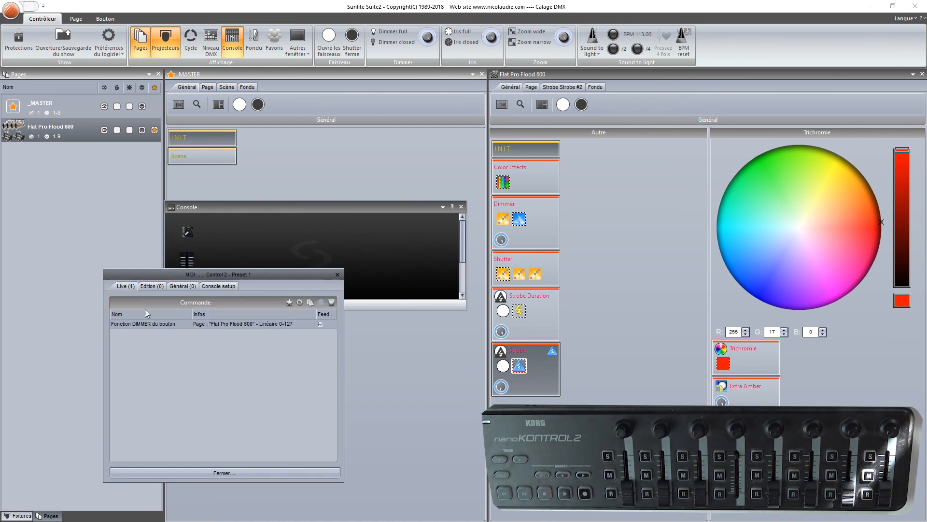
{"action": "left_click", "coordinate": [174, 324]}
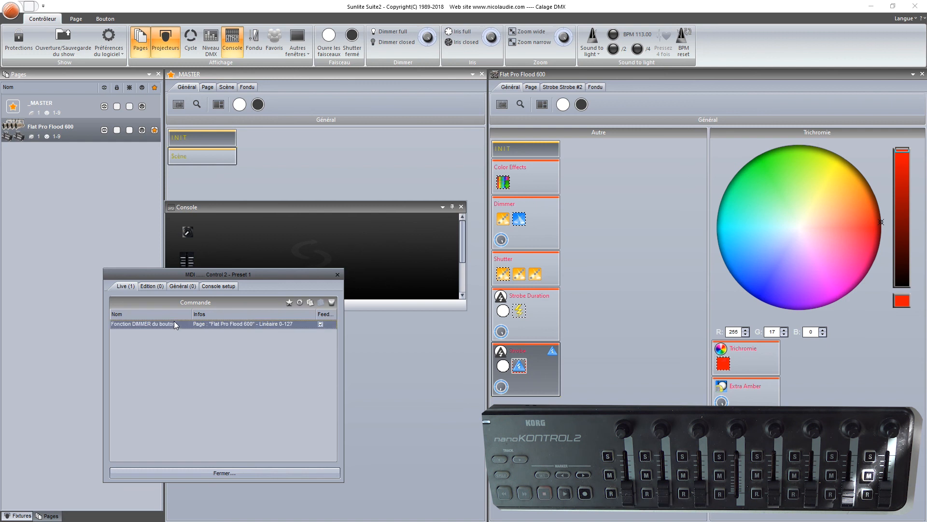
{"action": "left_click", "coordinate": [331, 302]}
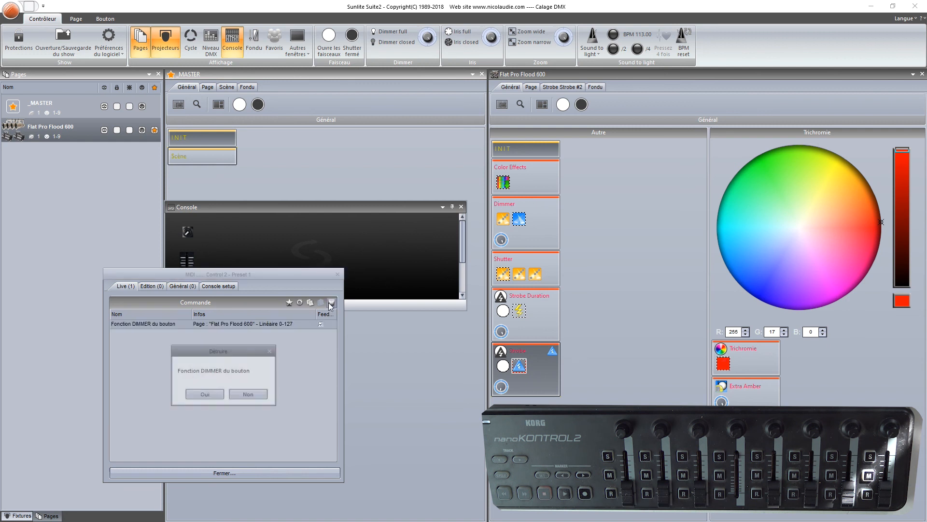
{"action": "left_click", "coordinate": [205, 392]}
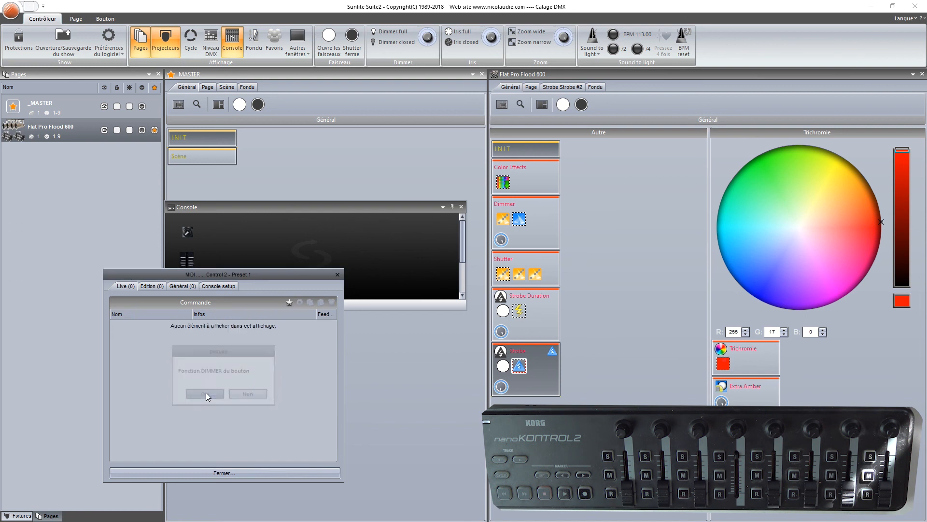
{"action": "left_click", "coordinate": [337, 274]}
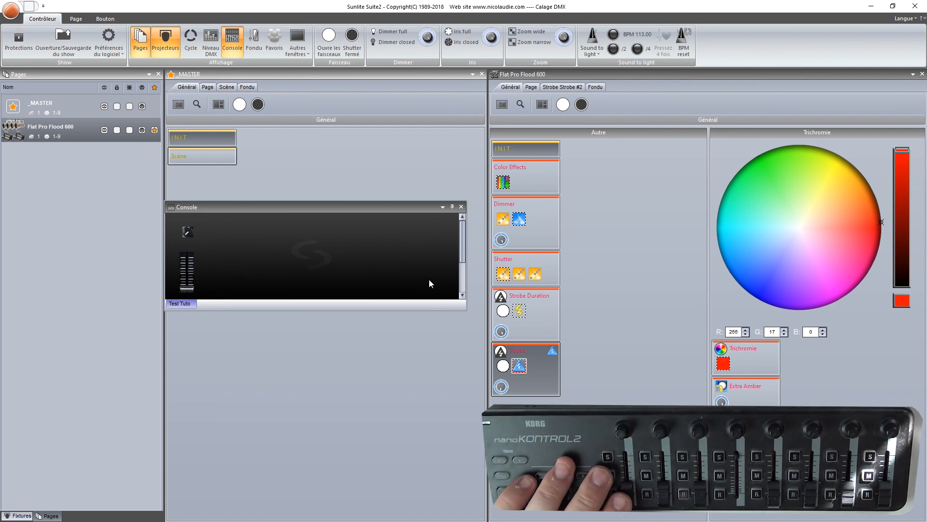
Activate the Dimmer linear button on the Flat Pro Flood 600 page and link its DIMMER function to the console's vertical slider.
{"action": "left_click", "coordinate": [520, 221]}
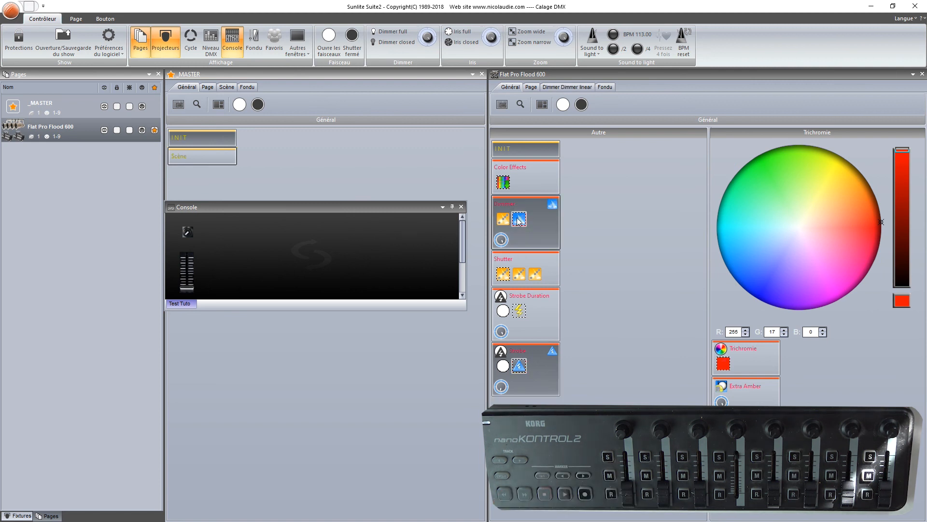
{"action": "right_click", "coordinate": [518, 218]}
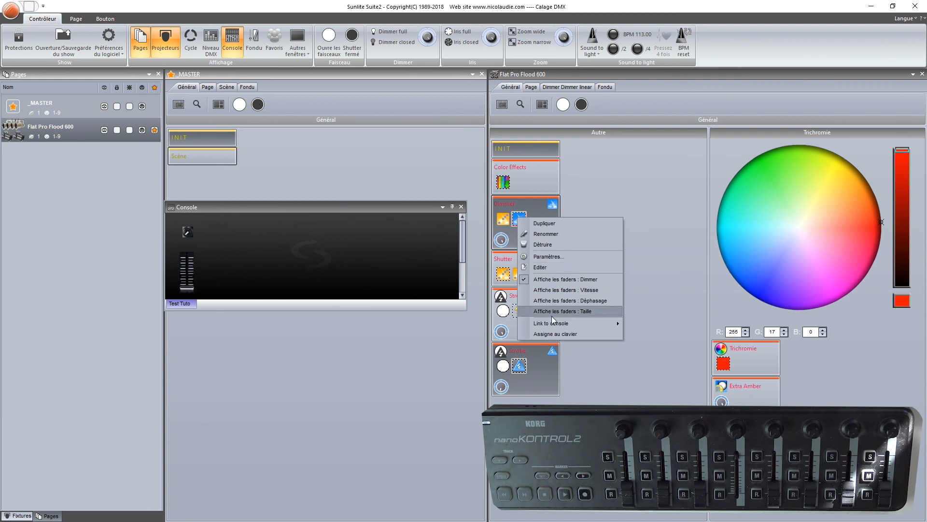
{"action": "mouse_move", "coordinate": [553, 323]}
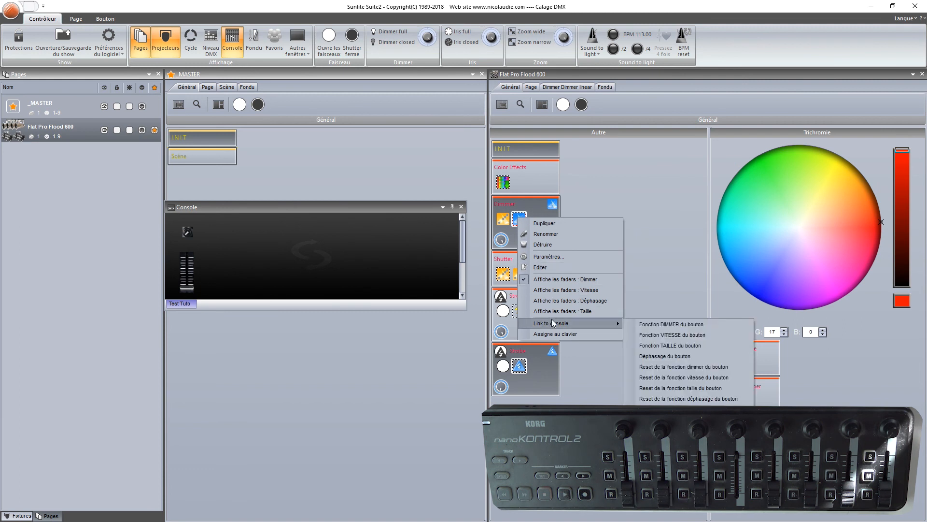
{"action": "left_click", "coordinate": [664, 324]}
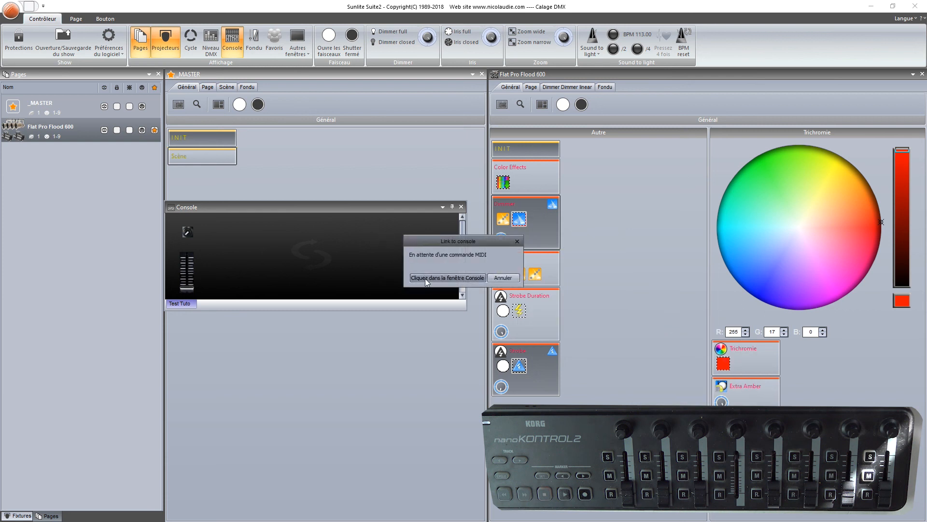
{"action": "left_click", "coordinate": [425, 278]}
{"action": "left_click", "coordinate": [188, 289]}
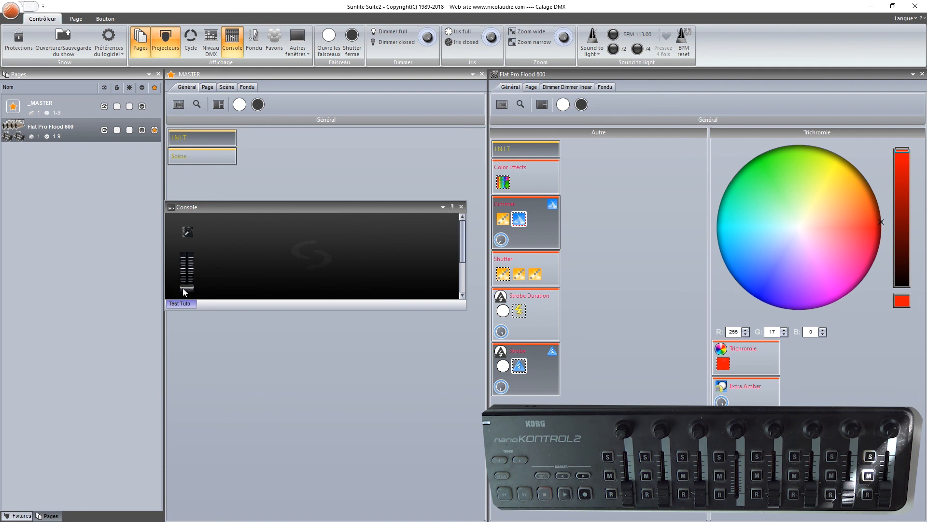
Assign the nanoKONTROL2's first fader to the console's vertical slider with automatic MIDI setup, and close its settings.
{"action": "right_click", "coordinate": [185, 288]}
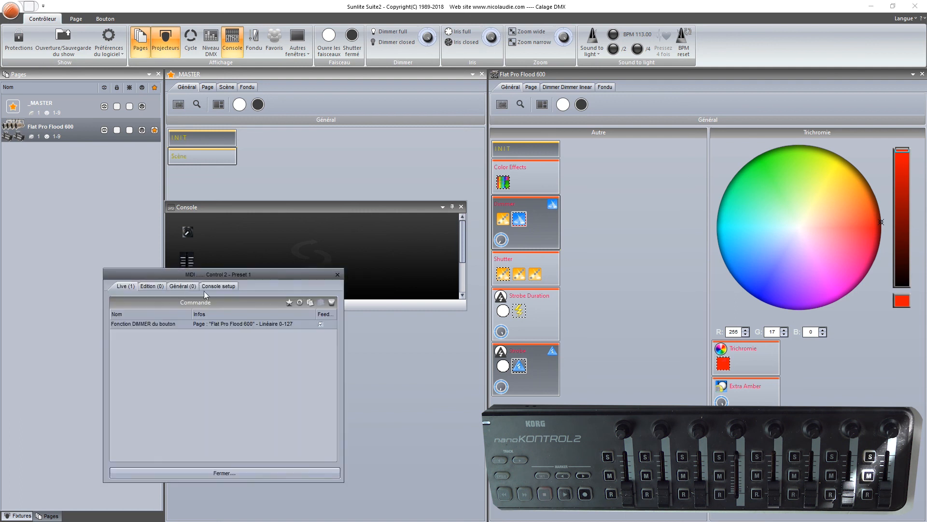
{"action": "left_click", "coordinate": [220, 284]}
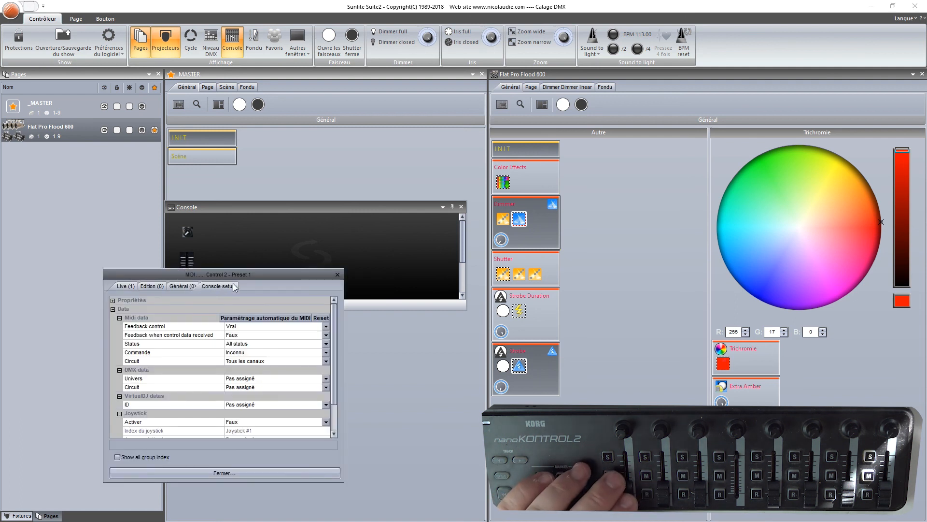
{"action": "left_click", "coordinate": [259, 317]}
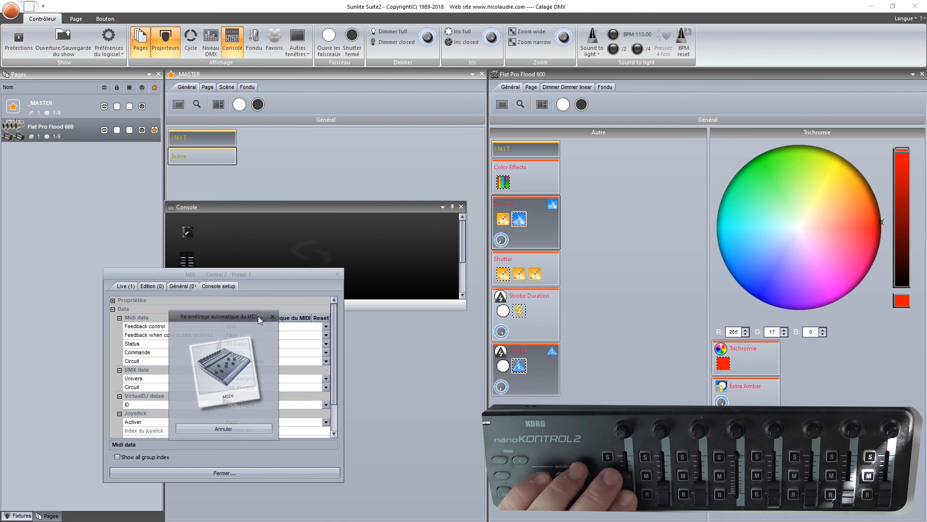
{"action": "left_click", "coordinate": [248, 471]}
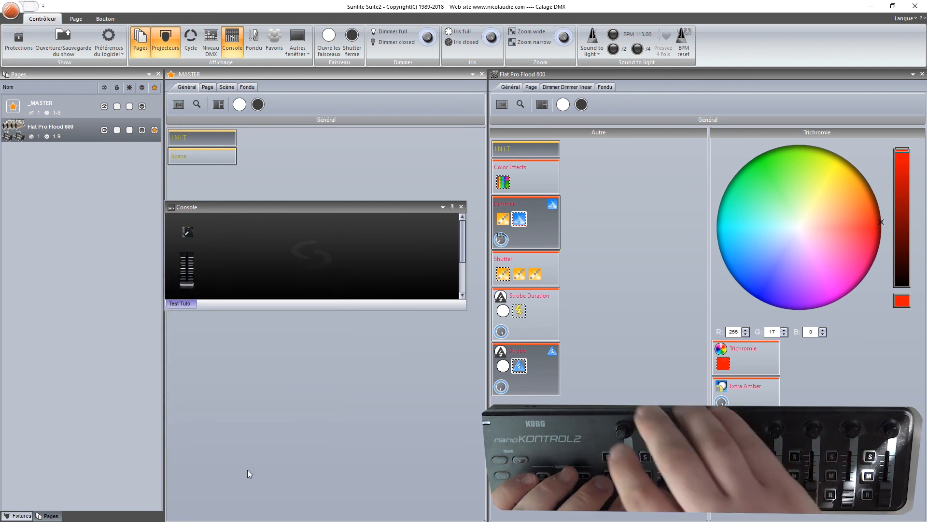